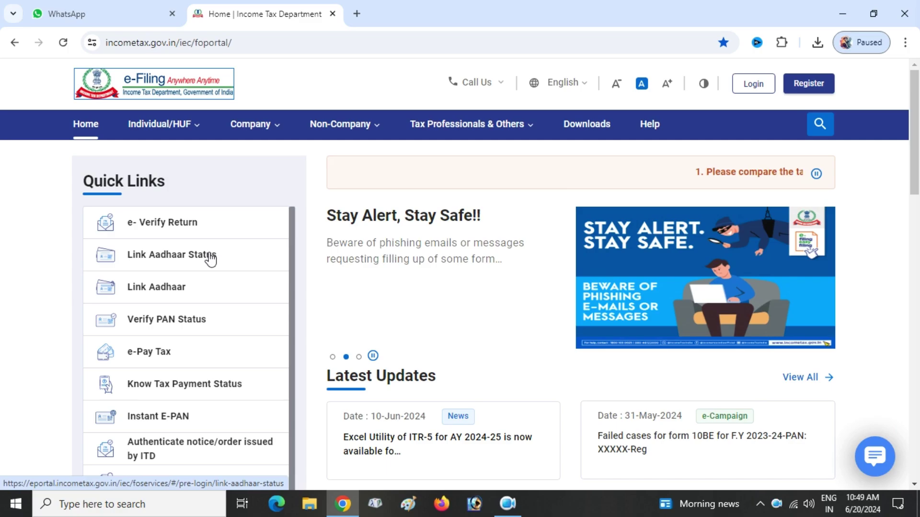
# Open the Link Aadhaar Status page from the e-Filing home page Quick Links
pyautogui.click(174, 254)
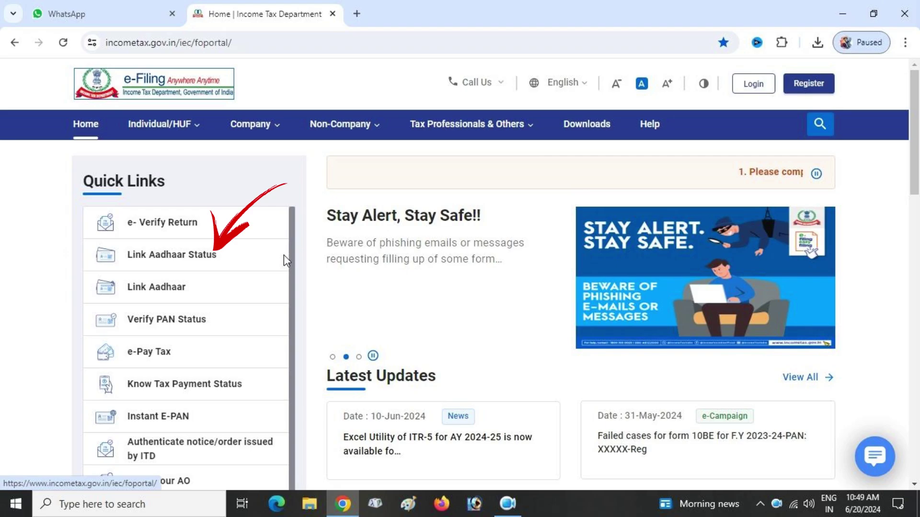
pyautogui.click(284, 254)
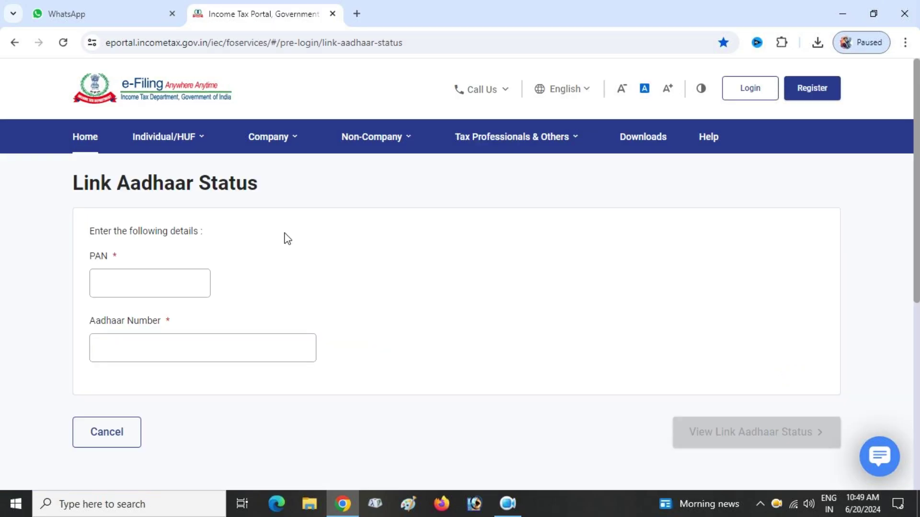
# Enter the PAN and Aadhaar number and view the link status, which reports not linked
pyautogui.click(154, 276)
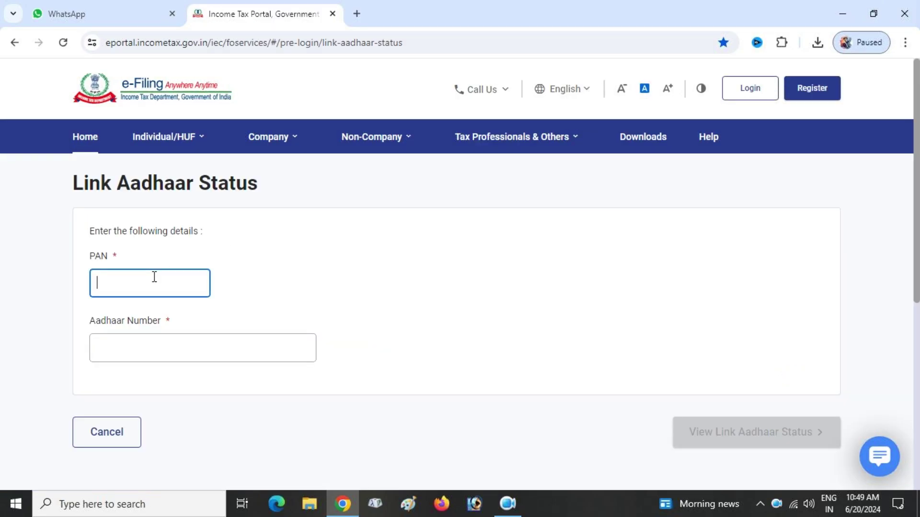
pyautogui.write('DFUP')
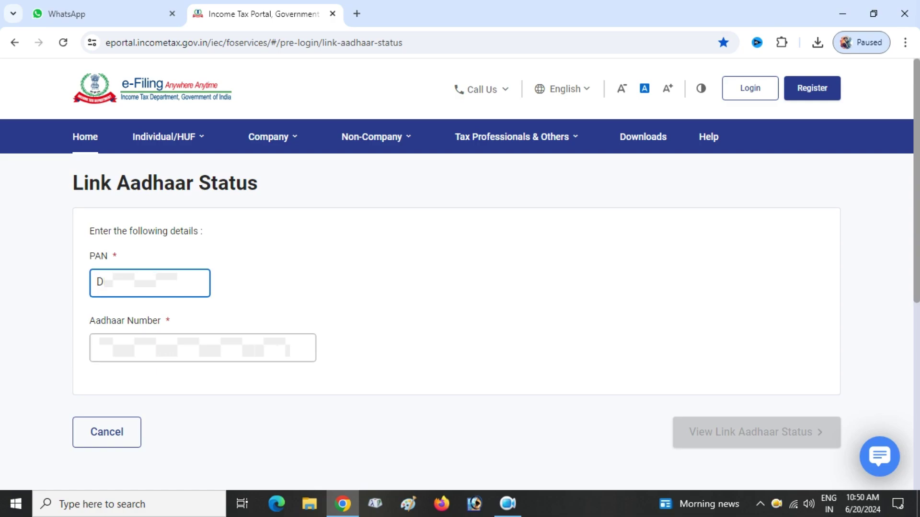
pyautogui.click(132, 357)
pyautogui.write('5')
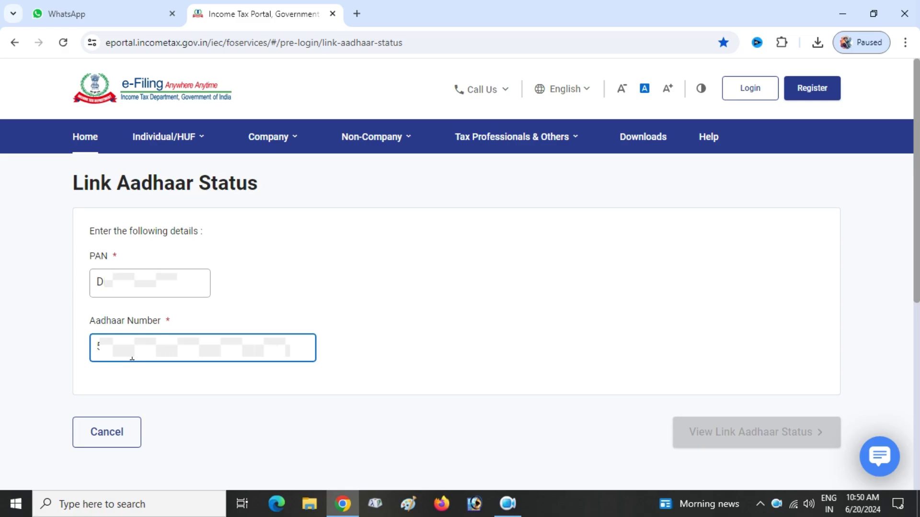
pyautogui.write('1')
pyautogui.click(764, 442)
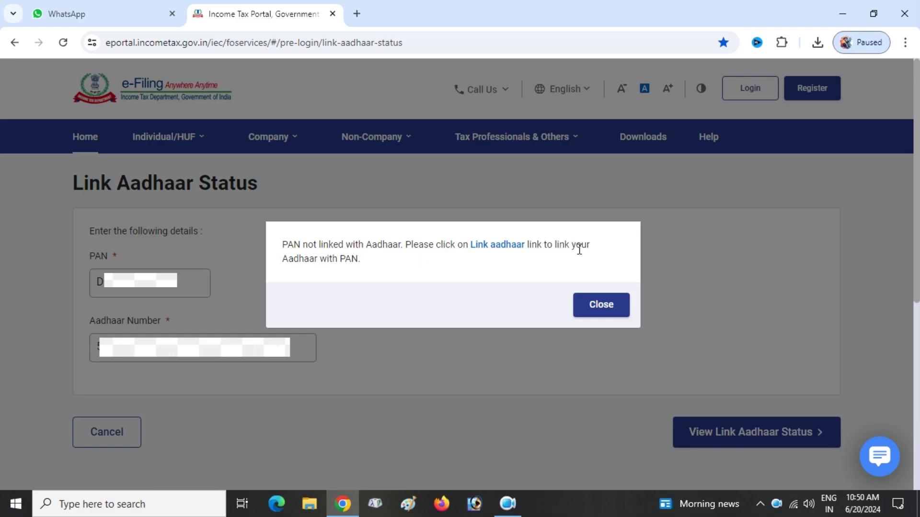
# Follow the 'Link aadhaar' link and review the form's Rs. 1000 fee note and PAN/Aadhaar fields
pyautogui.click(496, 246)
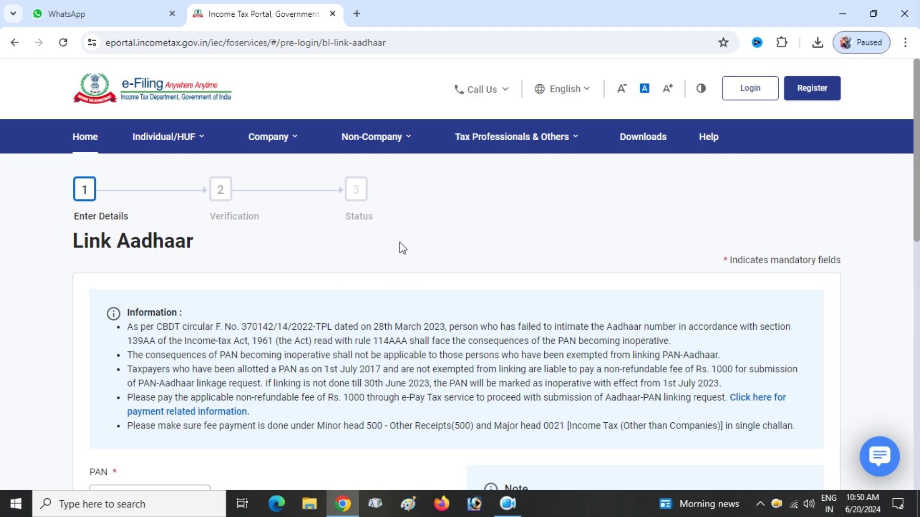
pyautogui.scroll(-3, 521, 249)
pyautogui.scroll(-3, 523, 249)
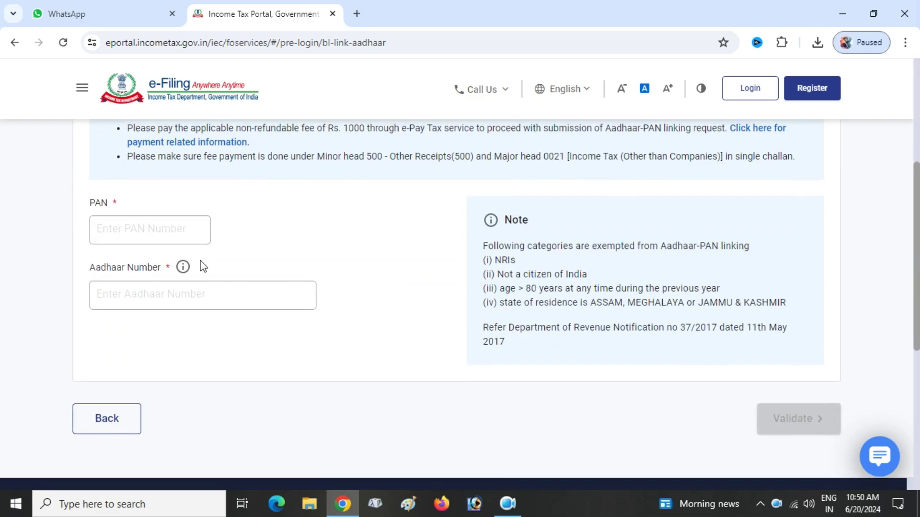
pyautogui.click(175, 228)
pyautogui.scroll(5, 174, 229)
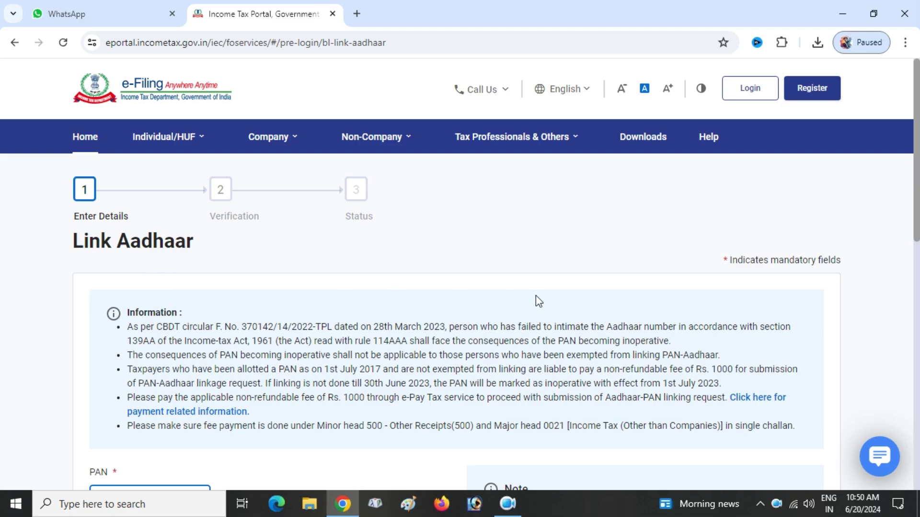
pyautogui.scroll(-5, 535, 296)
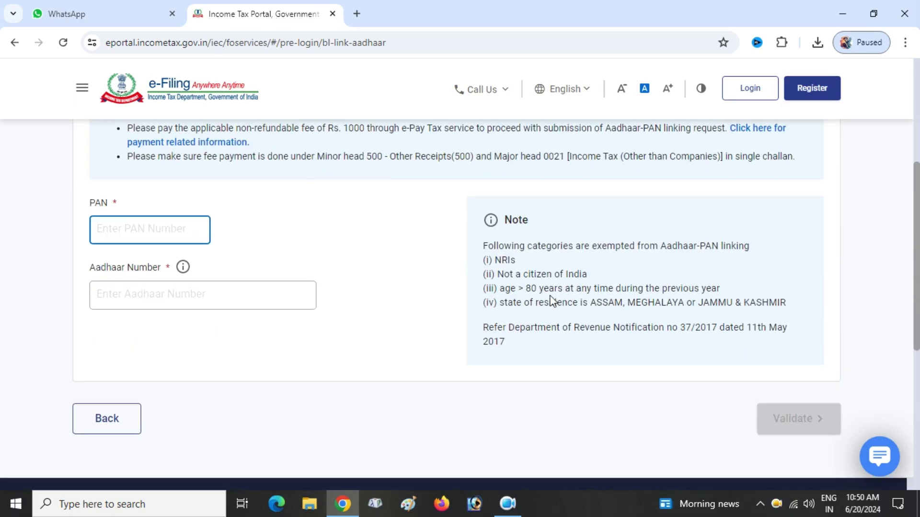
pyautogui.scroll(3, 551, 301)
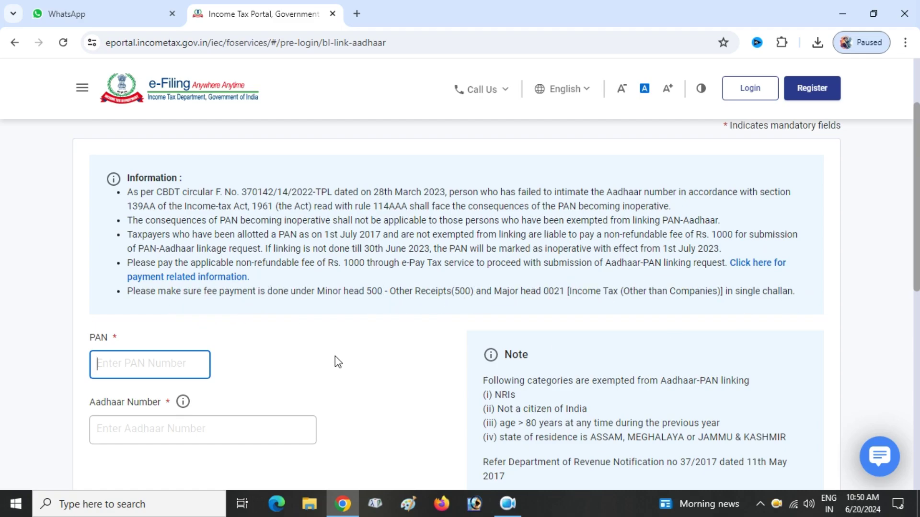
pyautogui.scroll(-1, 390, 350)
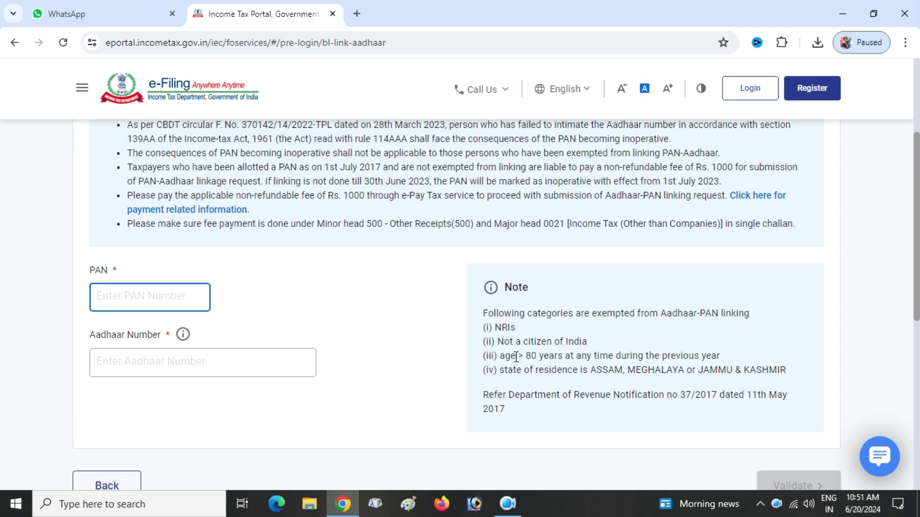
pyautogui.scroll(-1, 516, 356)
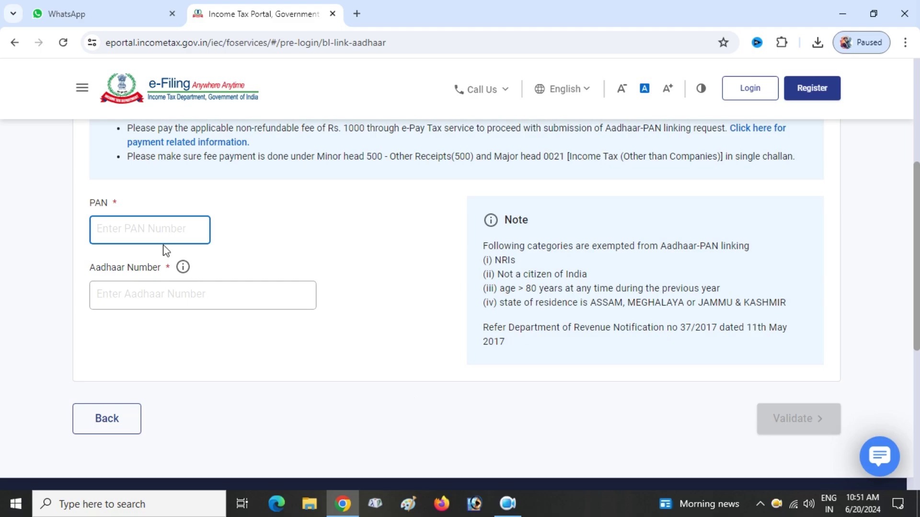
# Enter the PAN and Aadhaar number on the Link Aadhaar form and validate them
pyautogui.click(159, 234)
pyautogui.write('D')
pyautogui.write('U')
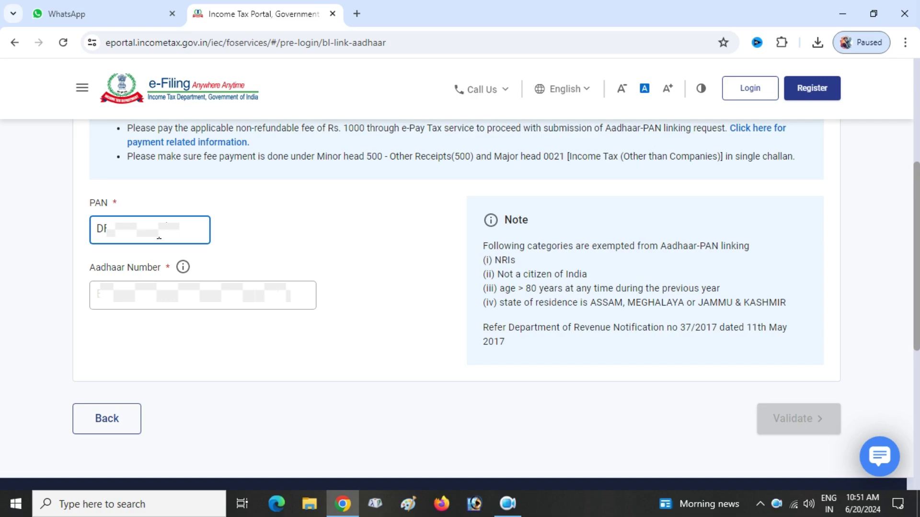
pyautogui.click(145, 305)
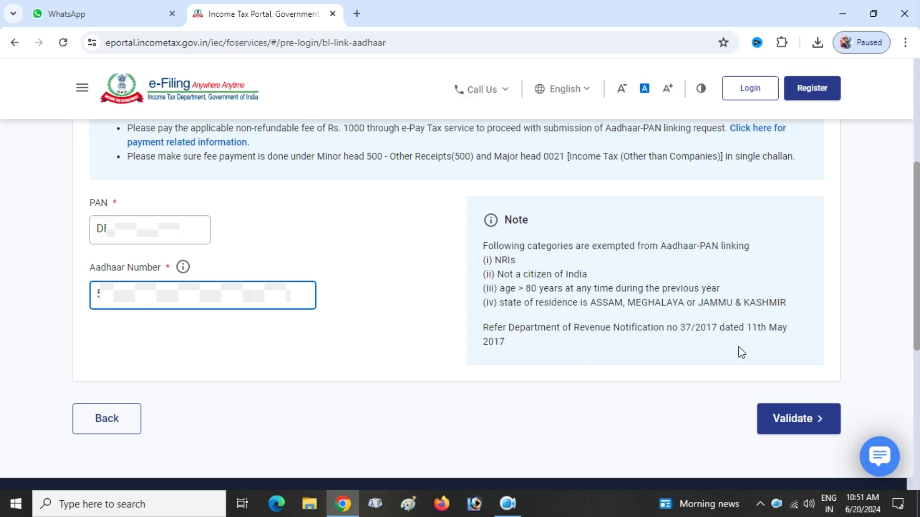
pyautogui.click(786, 426)
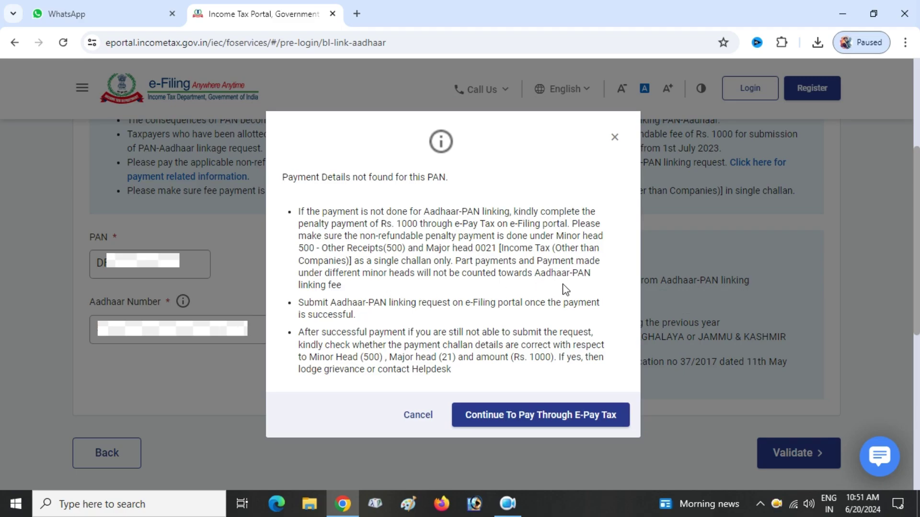
# Choose 'Continue To Pay Through E-Pay Tax' in the Payment Details not found dialog
pyautogui.click(552, 416)
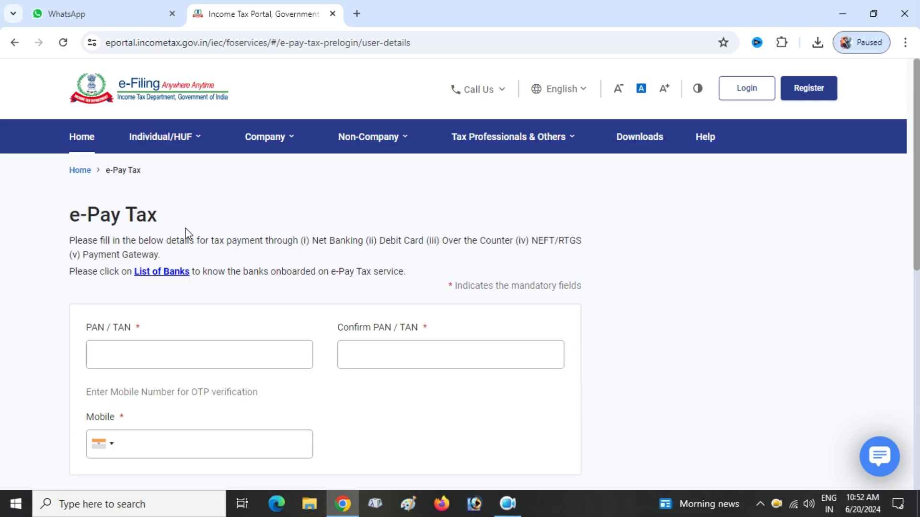
# Enter the PAN in both the PAN/TAN and Confirm PAN/TAN fields
pyautogui.scroll(-1, 188, 235)
pyautogui.scroll(-2, 187, 235)
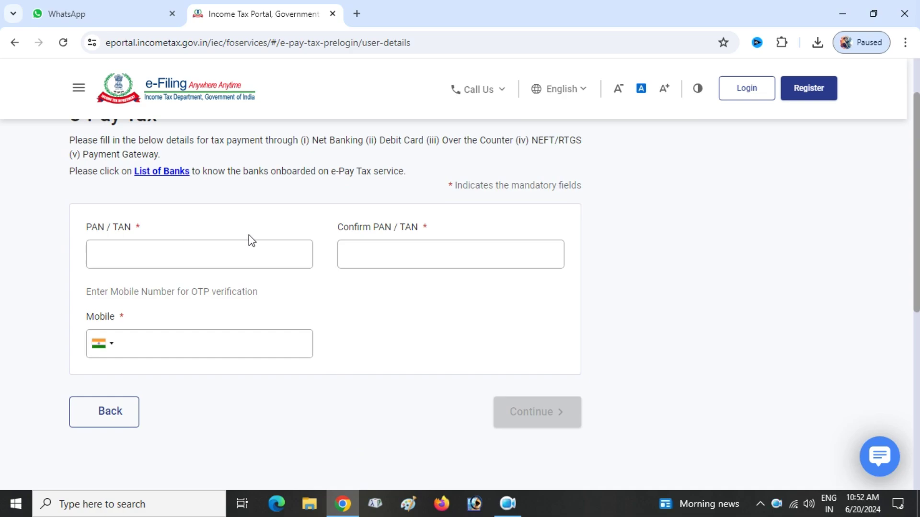
pyautogui.click(135, 259)
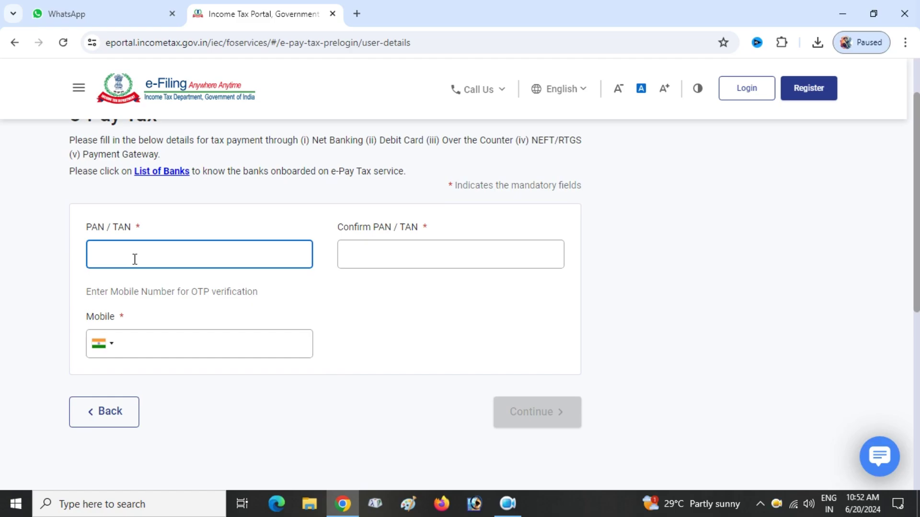
pyautogui.scroll(2, 134, 259)
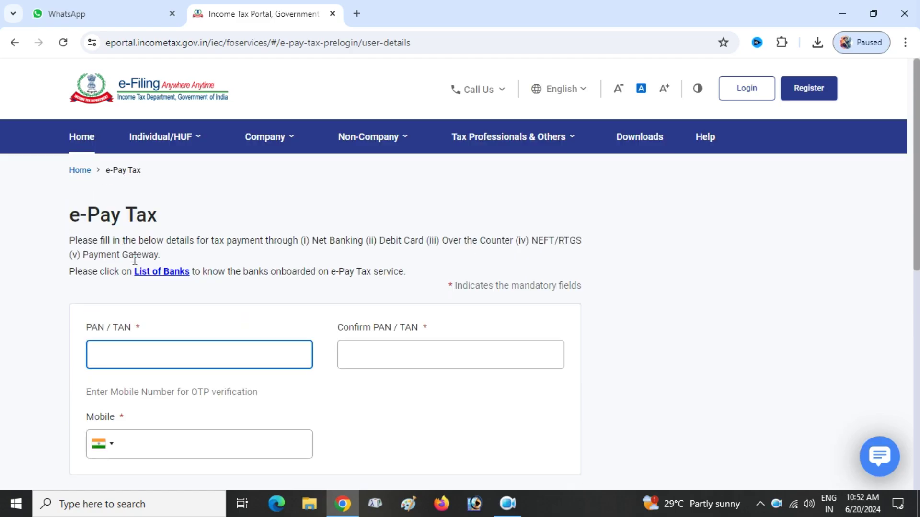
pyautogui.scroll(-1, 135, 261)
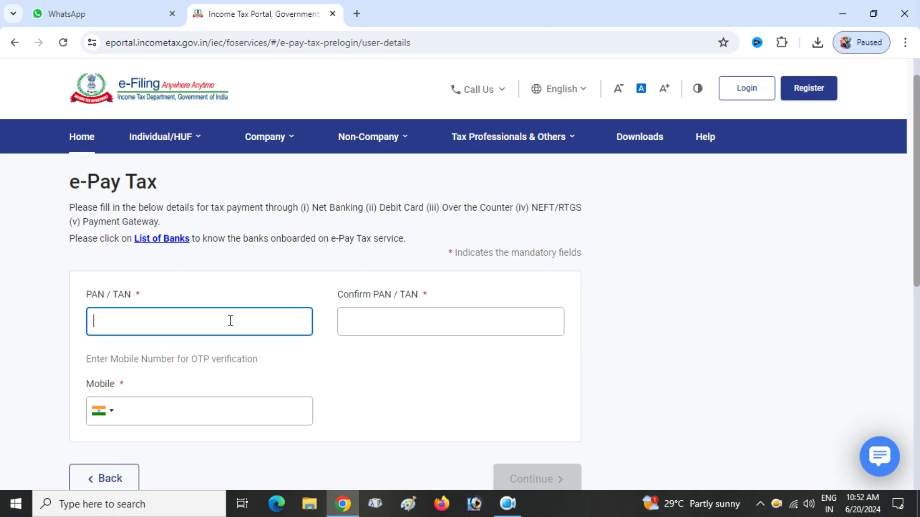
pyautogui.click(341, 331)
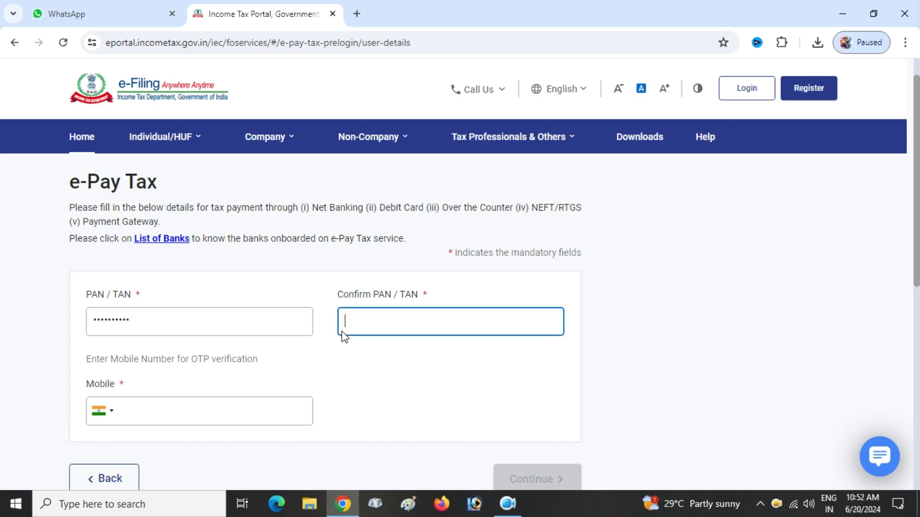
pyautogui.write('DFU')
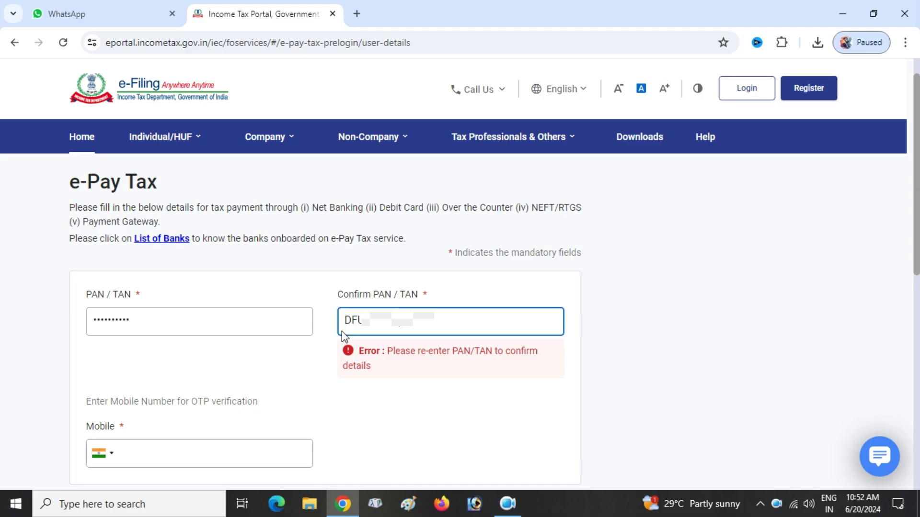
pyautogui.click(312, 365)
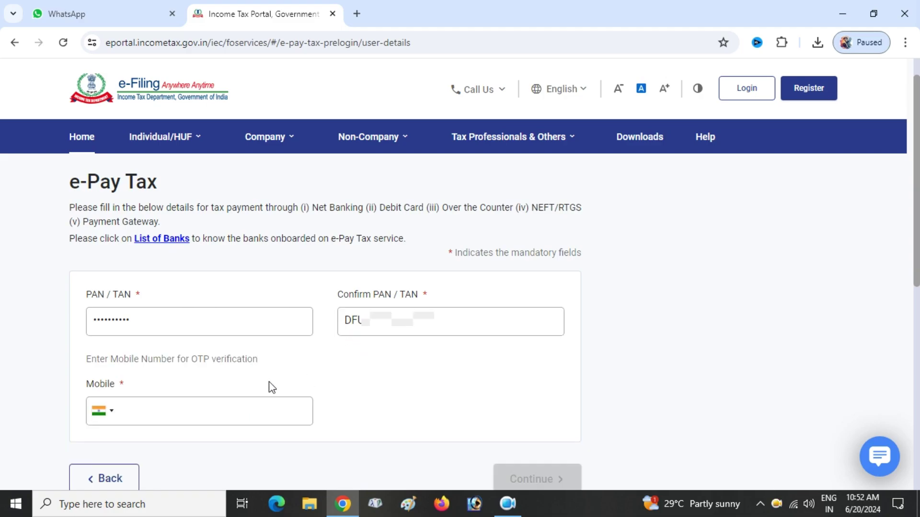
# Paste the mobile number for the OTP into the Mobile field and complete it
pyautogui.scroll(-1, 203, 404)
pyautogui.click(212, 368)
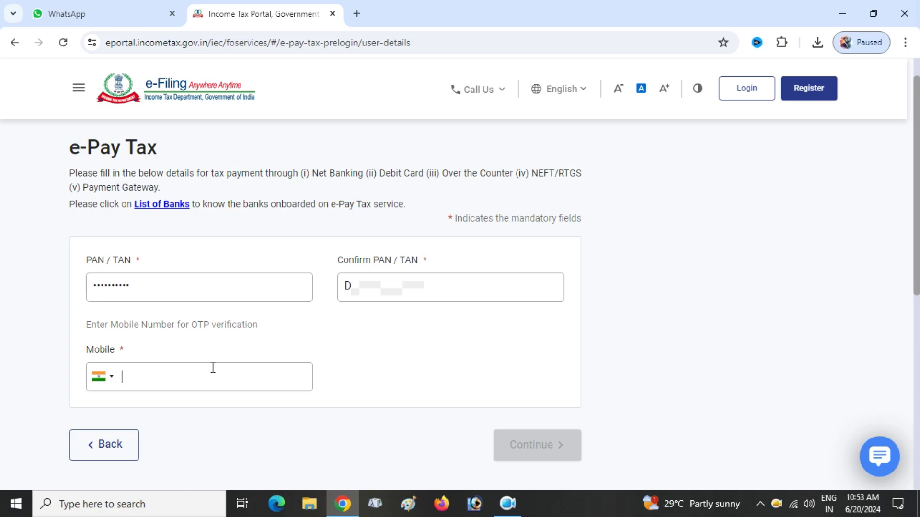
pyautogui.hotkey('ctrl', 'v')
pyautogui.write('89')
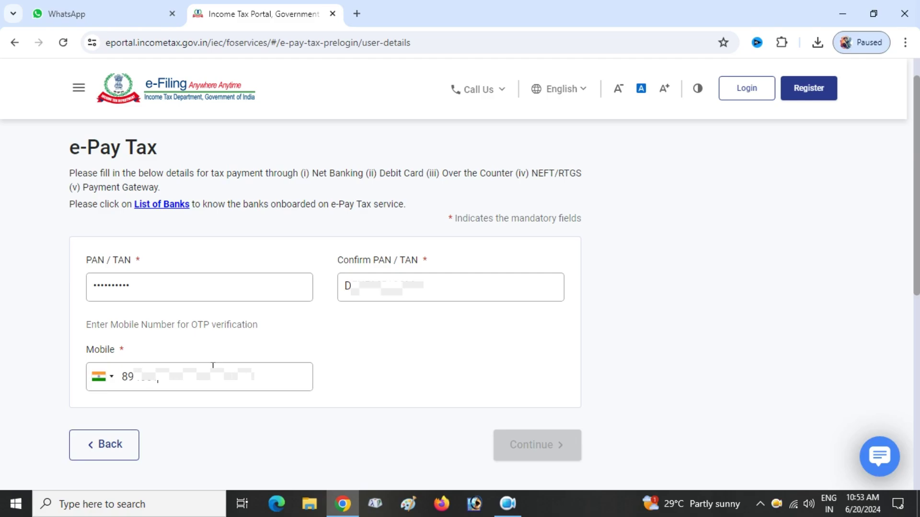
# Request the mobile OTP, enter the six-digit code and submit it for verification
pyautogui.click(519, 457)
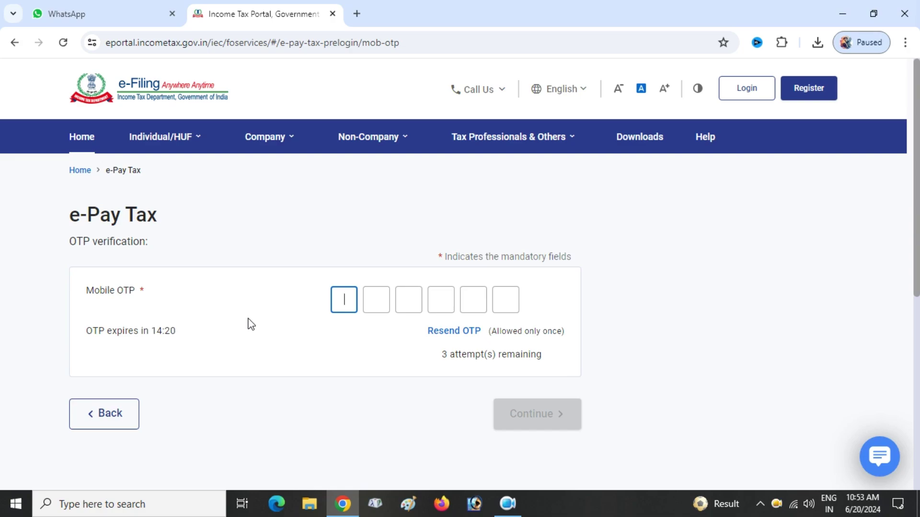
pyautogui.write('123')
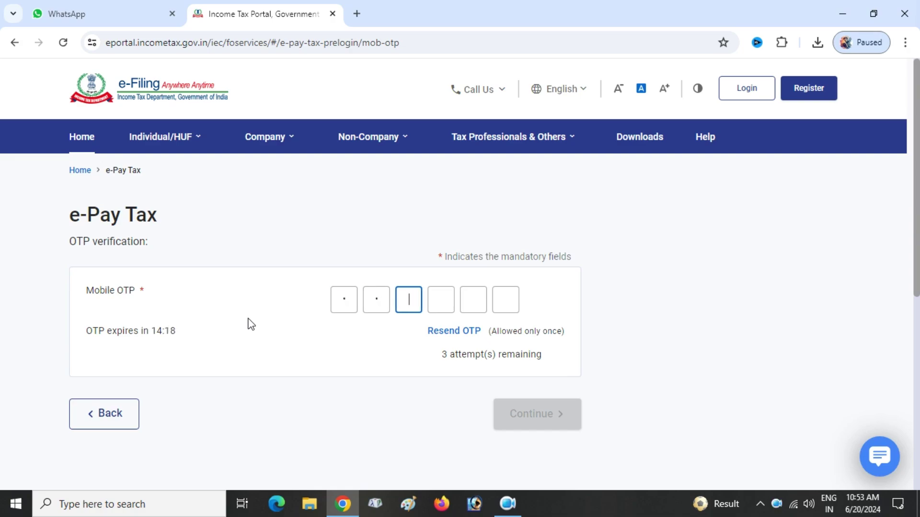
pyautogui.write('4')
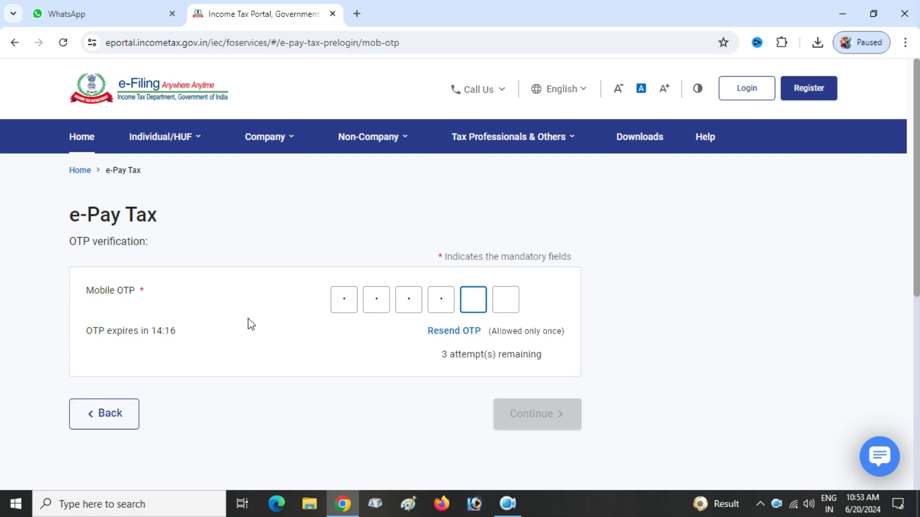
pyautogui.write('56')
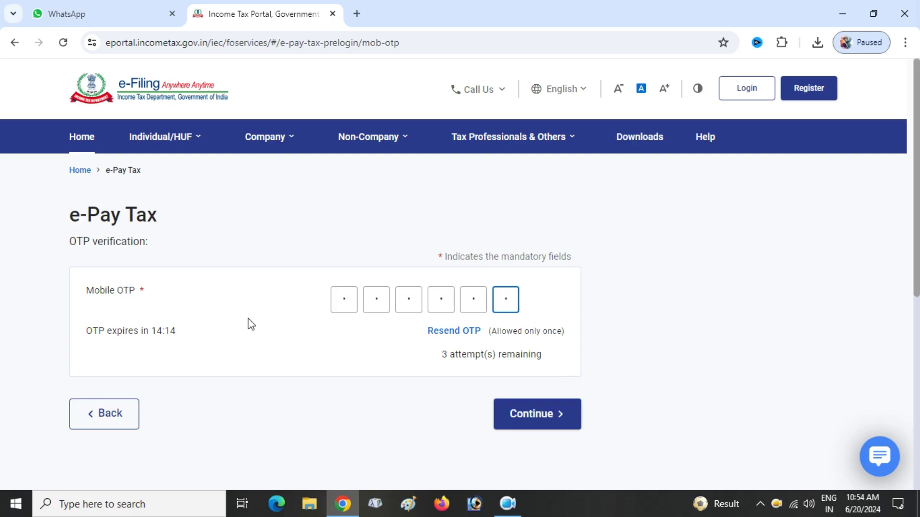
pyautogui.click(572, 419)
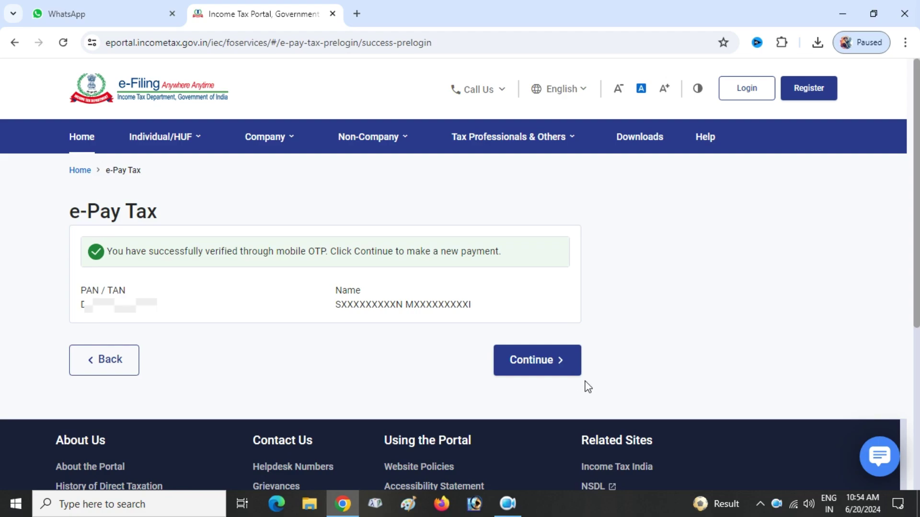
# Continue to a new payment and browse the Income Tax, Demand, Levy and Fee/Other Payments tiles
pyautogui.click(548, 369)
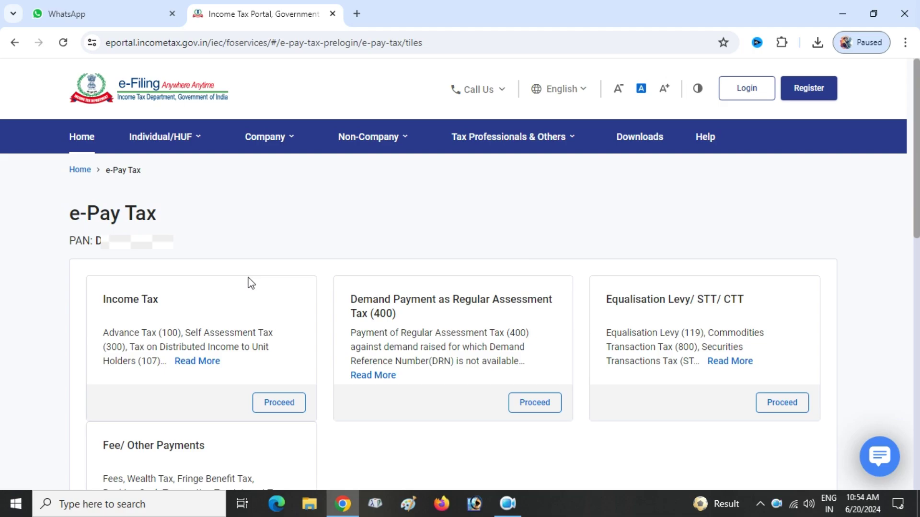
pyautogui.scroll(-2, 278, 285)
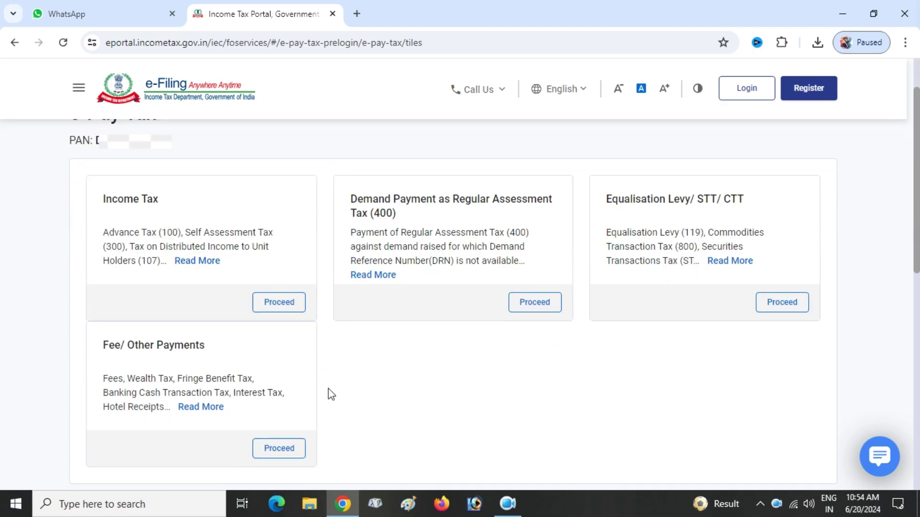
pyautogui.scroll(2, 344, 397)
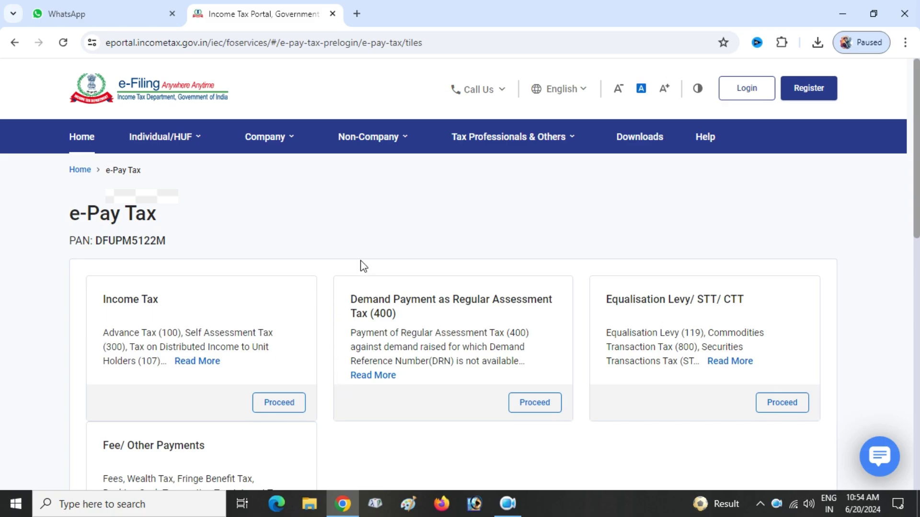
pyautogui.scroll(-1, 282, 267)
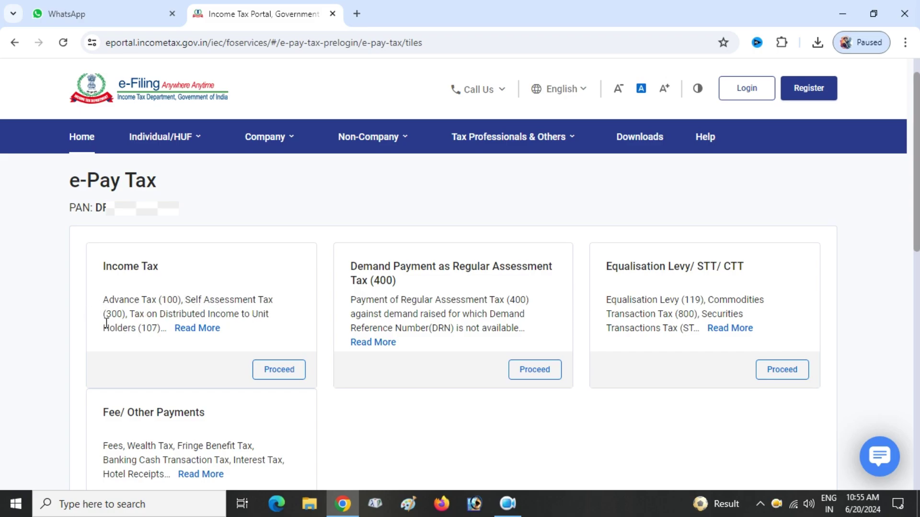
pyautogui.moveTo(198, 335)
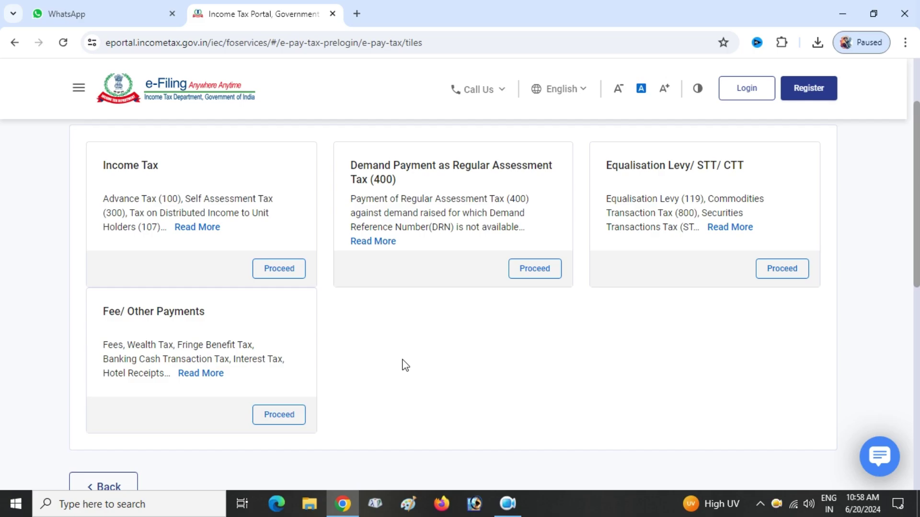
pyautogui.scroll(2, 404, 365)
pyautogui.scroll(-2, 610, 263)
pyautogui.scroll(-3, 450, 347)
pyautogui.scroll(4, 450, 353)
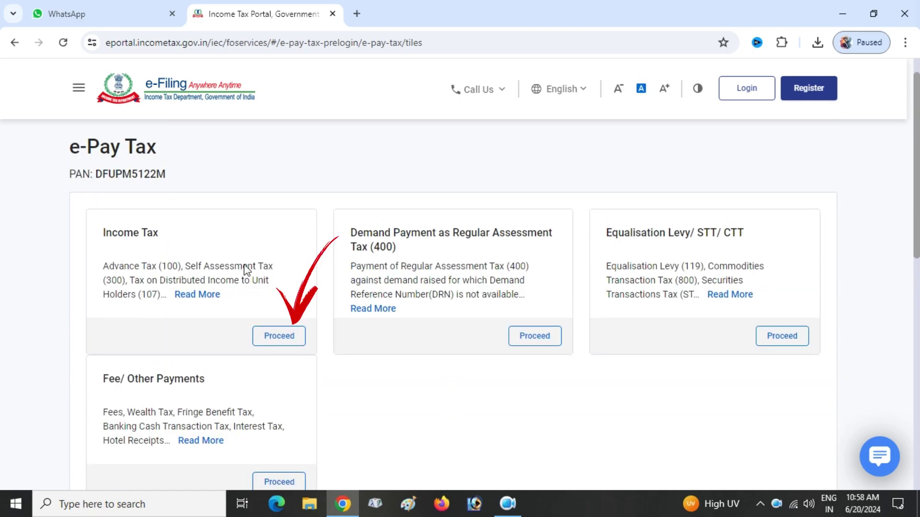
# Start an Income Tax payment for assessment year 2024-25
pyautogui.click(286, 346)
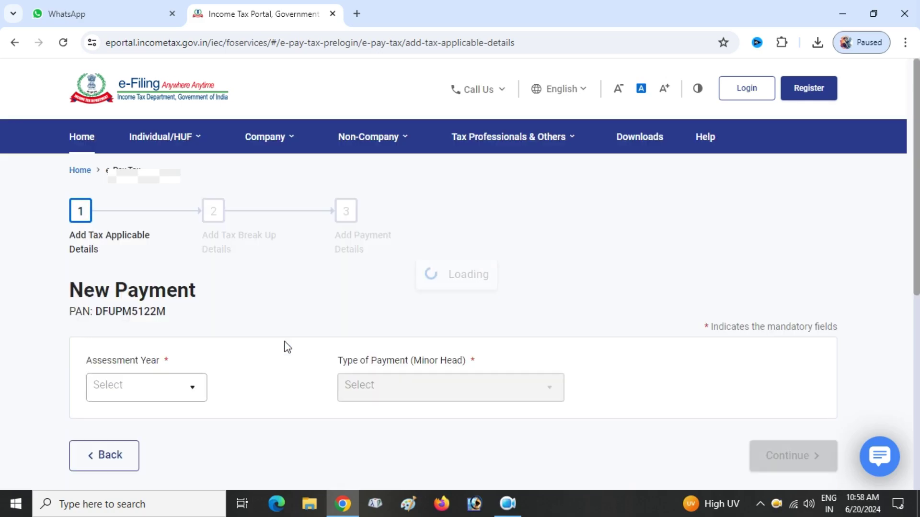
pyautogui.scroll(-3, 306, 298)
pyautogui.click(205, 256)
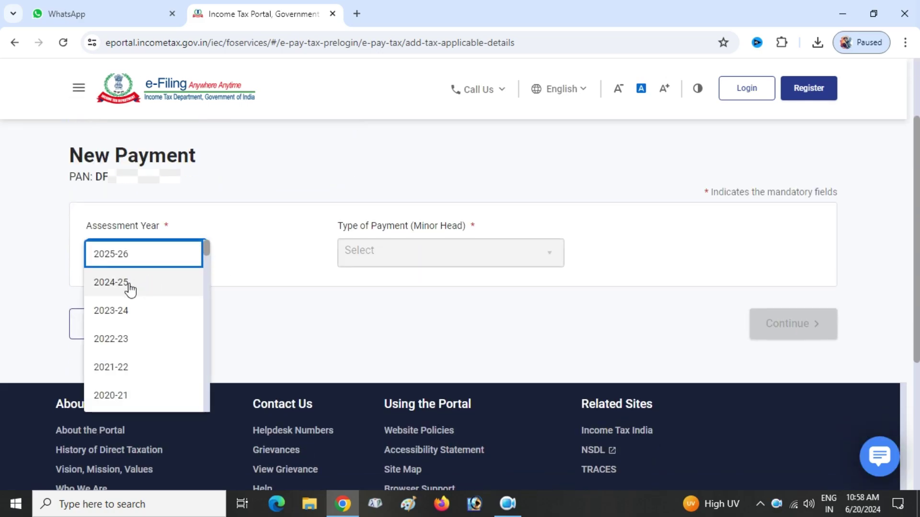
pyautogui.click(129, 284)
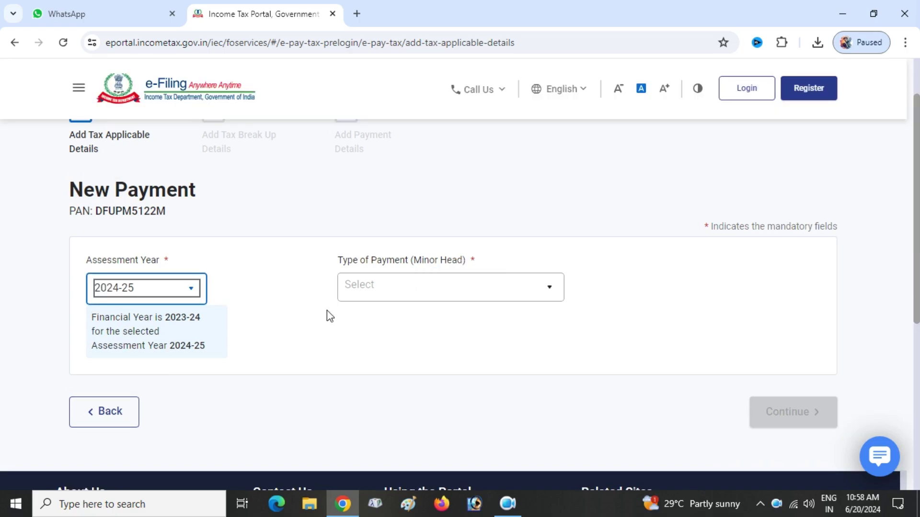
# Select Other Receipts (500) with the fee for delayed PAN-Aadhaar linking and continue
pyautogui.click(421, 302)
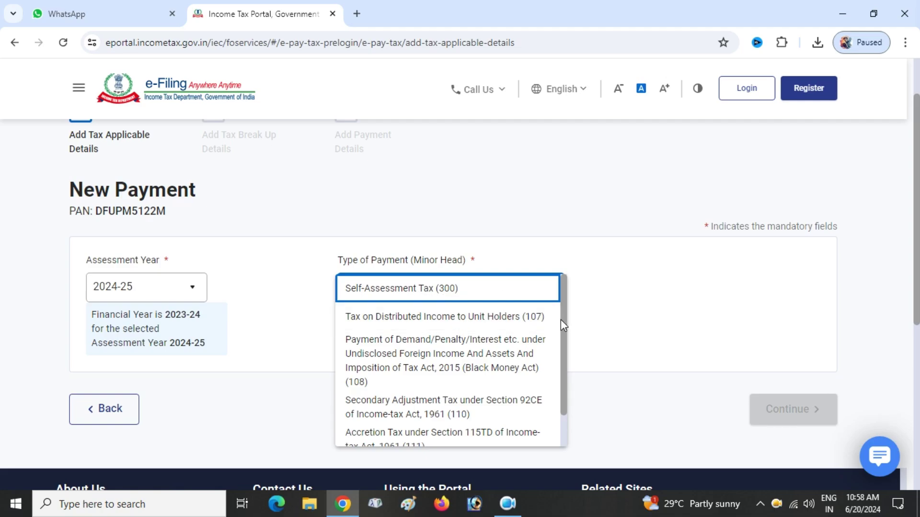
pyautogui.moveTo(562, 320); pyautogui.dragTo(565, 353)
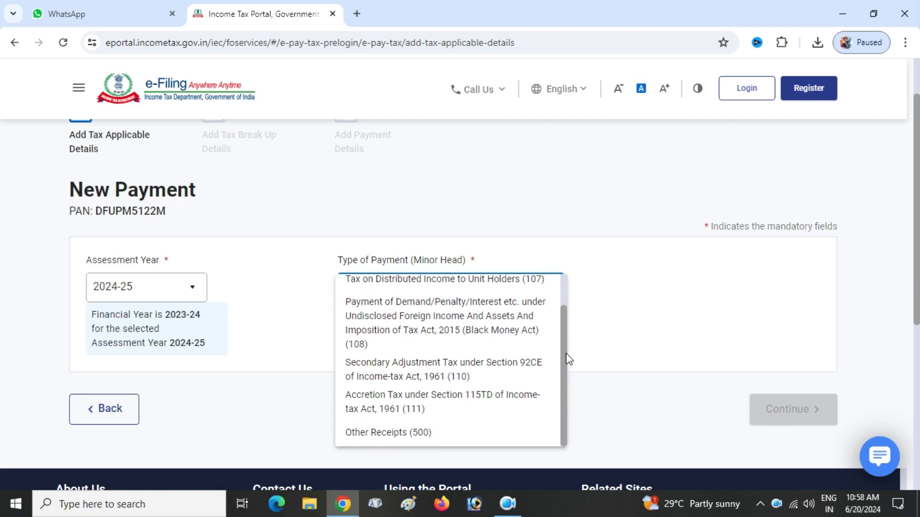
pyautogui.click(411, 433)
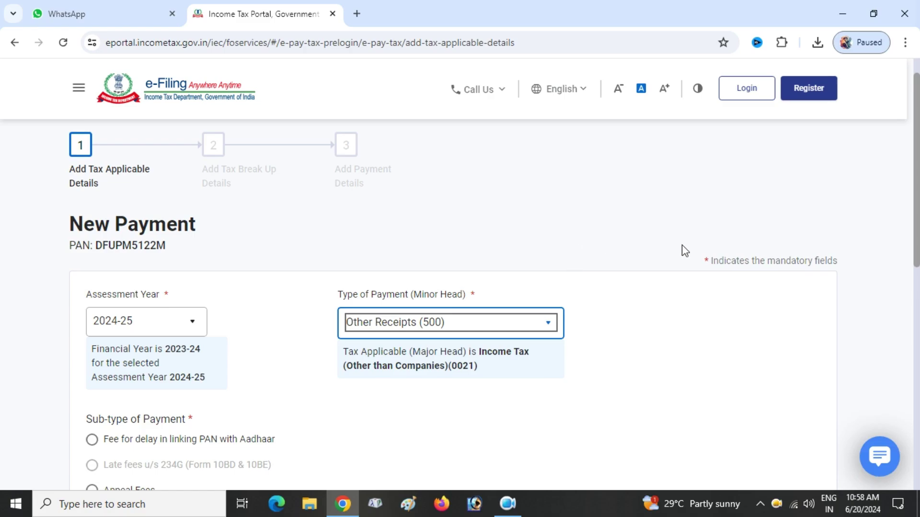
pyautogui.scroll(-3, 684, 247)
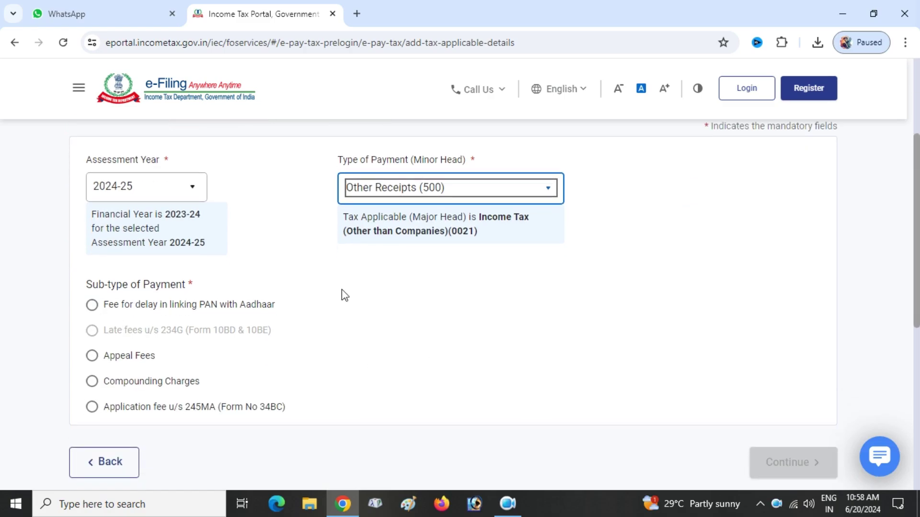
pyautogui.click(363, 298)
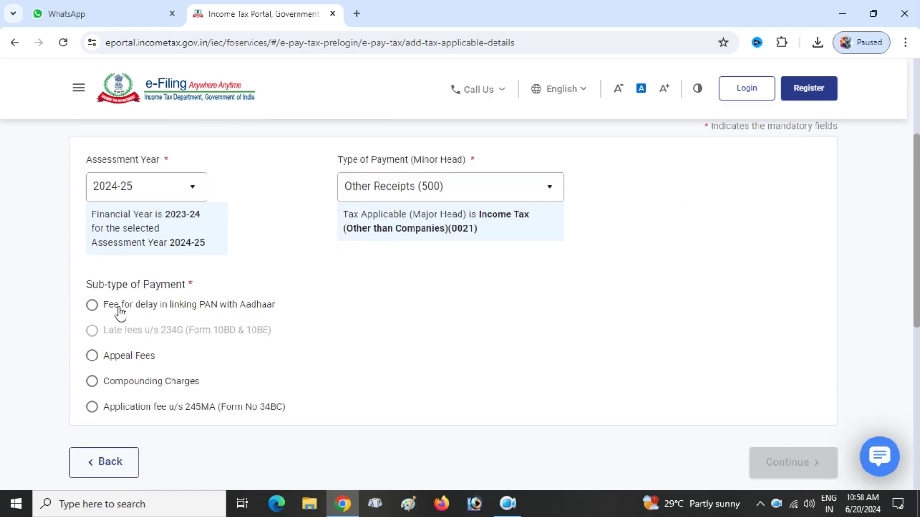
pyautogui.click(92, 306)
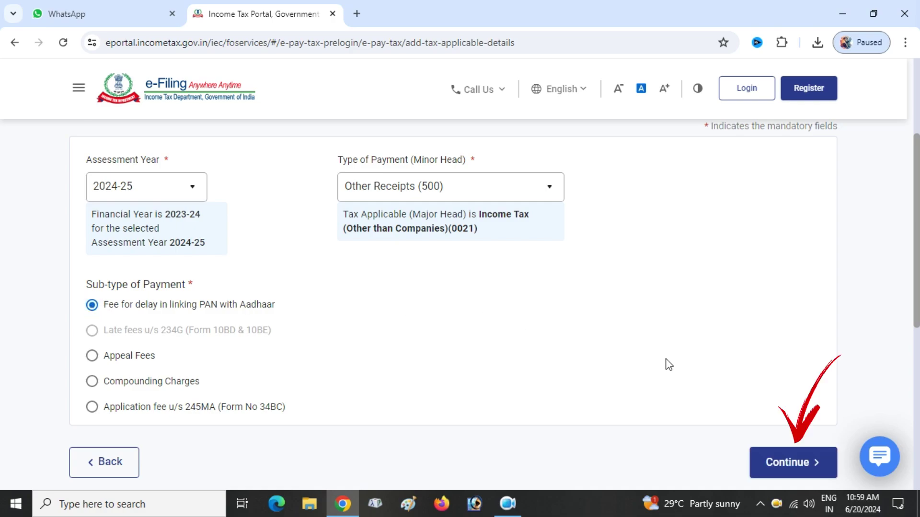
pyautogui.click(774, 463)
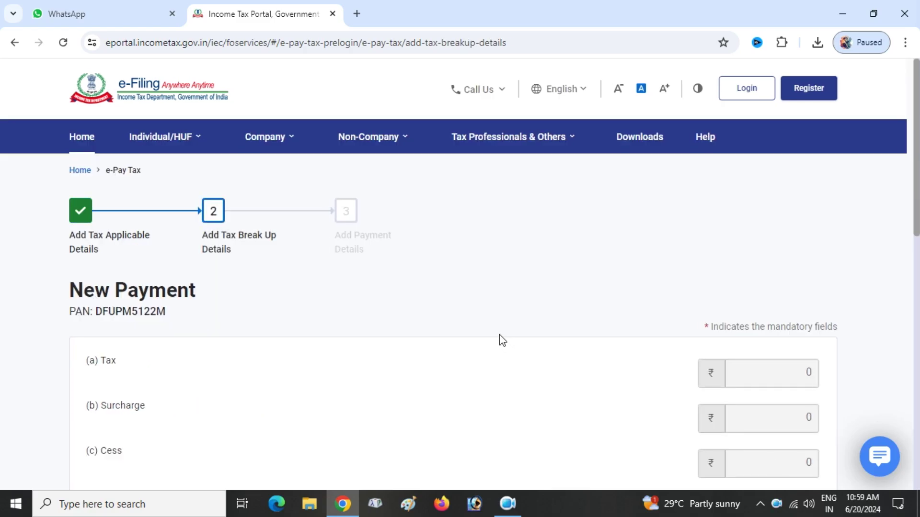
# Review and accept the ₹1,000 fee tax breakup
pyautogui.scroll(-6, 498, 323)
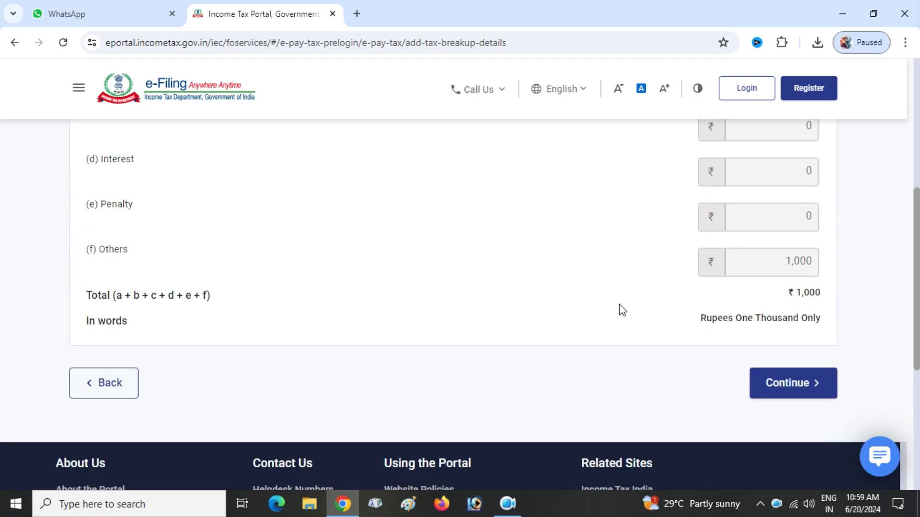
pyautogui.scroll(3, 607, 308)
pyautogui.scroll(3, 603, 308)
pyautogui.scroll(-8, 692, 361)
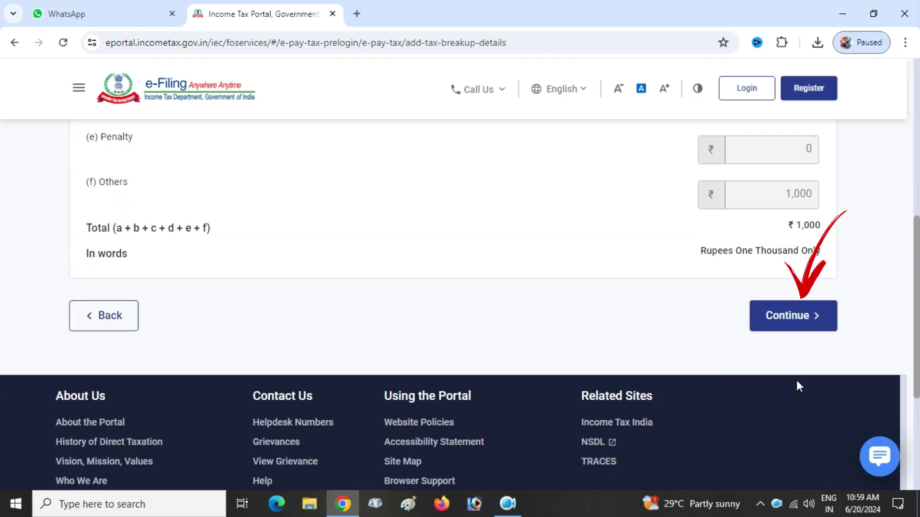
pyautogui.click(799, 320)
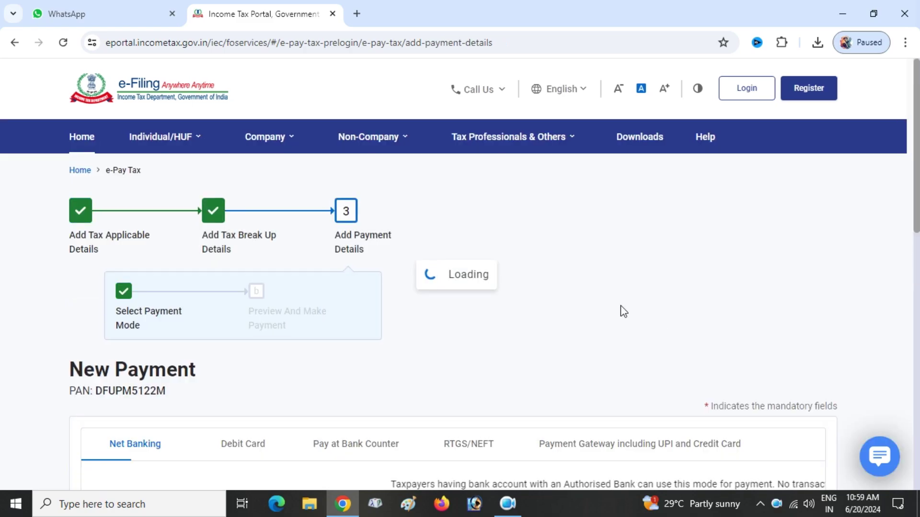
# Pick State Bank Of India under Net Banking and continue to the payment preview
pyautogui.scroll(-4, 584, 313)
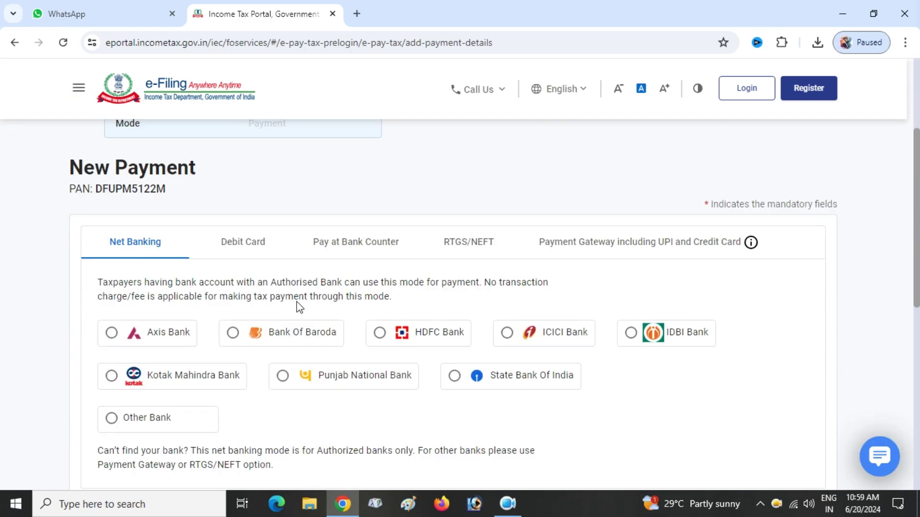
pyautogui.click(455, 381)
pyautogui.scroll(-2, 688, 314)
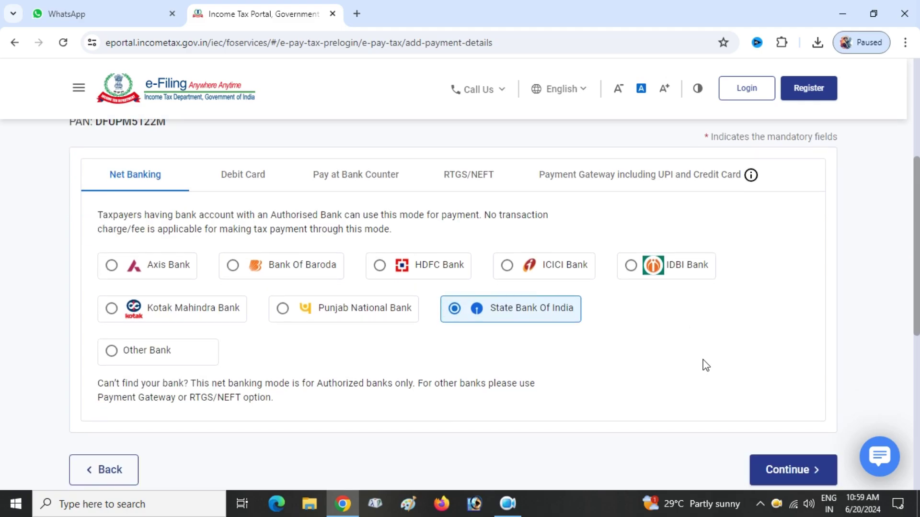
pyautogui.click(780, 471)
# Review the ₹1,000 challan preview and choose Pay Now
pyautogui.scroll(-1, 598, 342)
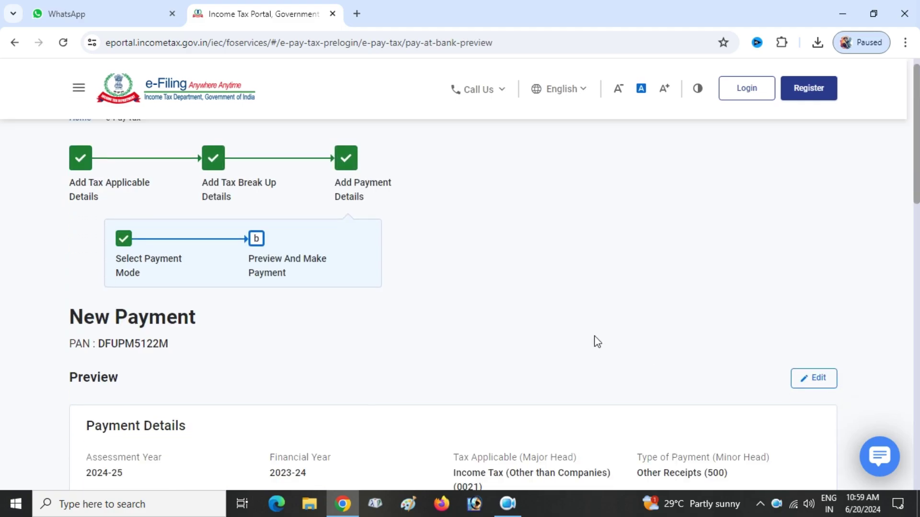
pyautogui.scroll(-5, 597, 342)
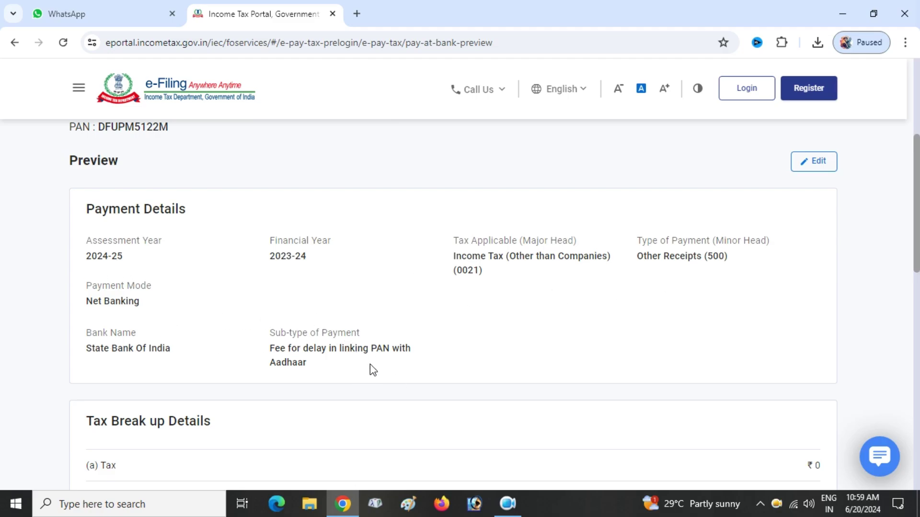
pyautogui.scroll(-5, 432, 354)
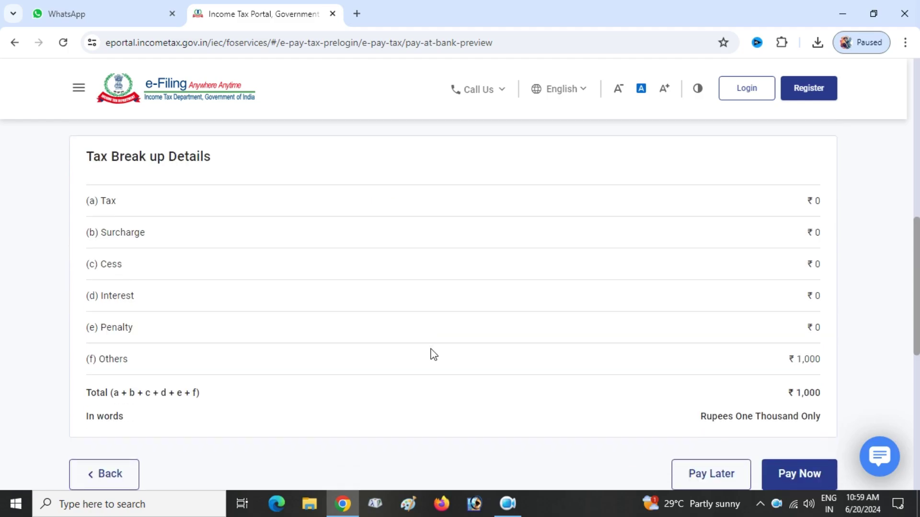
pyautogui.scroll(-3, 433, 354)
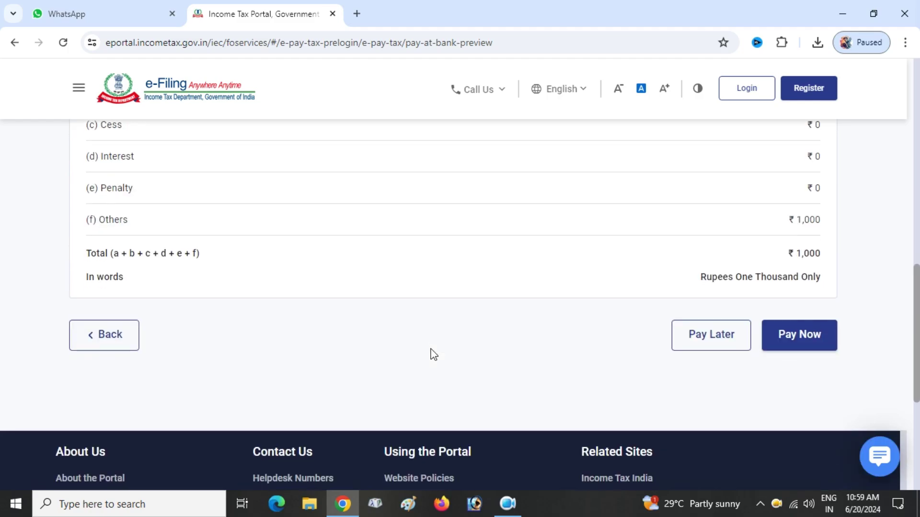
pyautogui.click(796, 335)
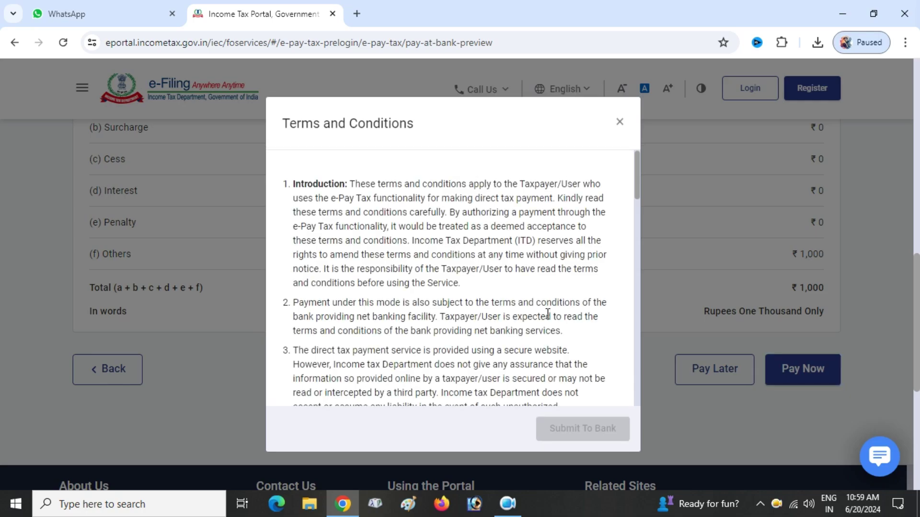
# Accept the e-Pay Tax terms and conditions and submit the payment to the bank
pyautogui.scroll(-7, 559, 223)
pyautogui.scroll(-10, 560, 224)
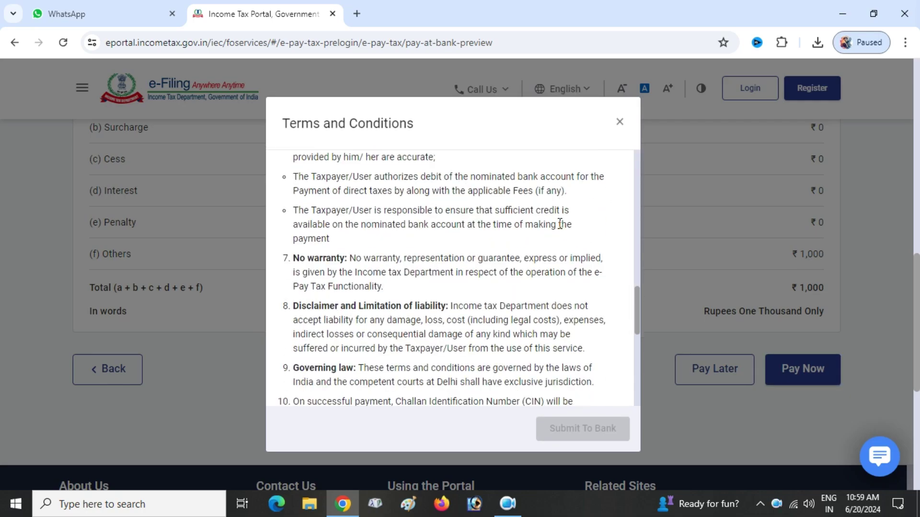
pyautogui.click(299, 382)
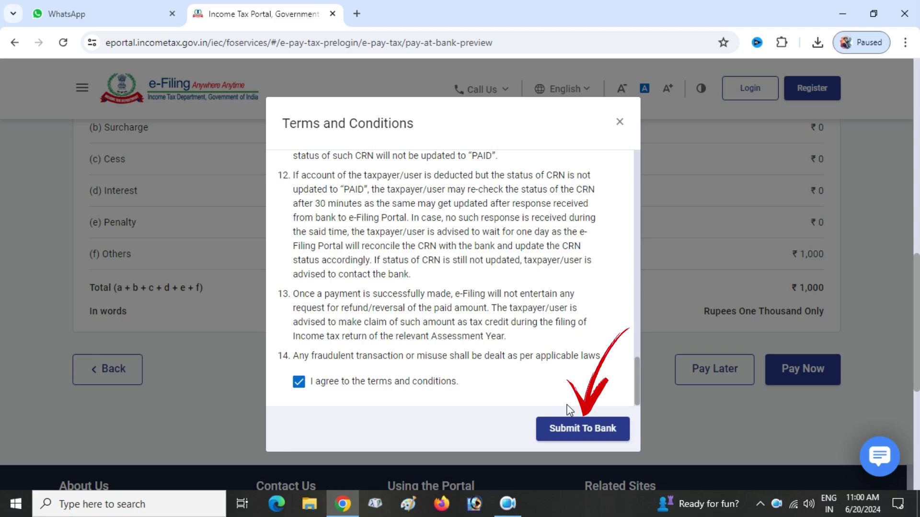
pyautogui.click(576, 424)
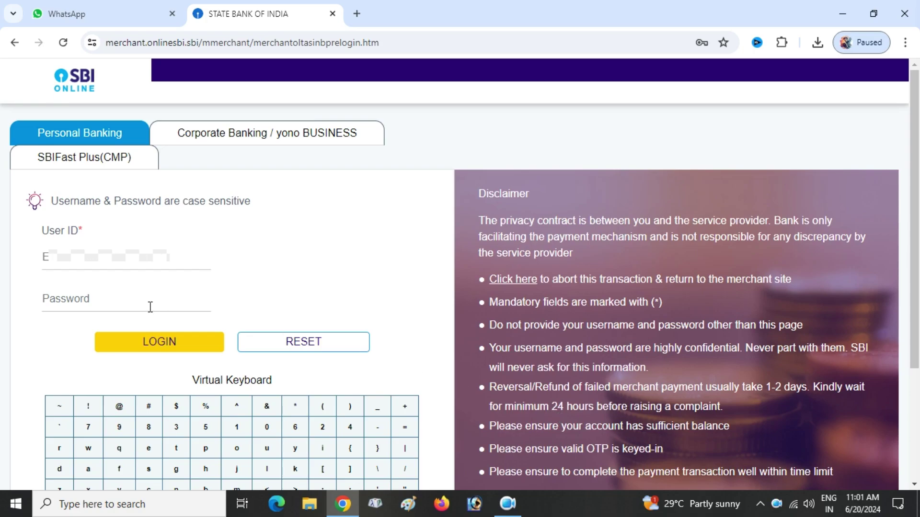
# Log in to SBI Online with saved credentials and confirm the ₹1,000 CBDT payment details
pyautogui.click(150, 307)
pyautogui.click(183, 334)
pyautogui.click(184, 336)
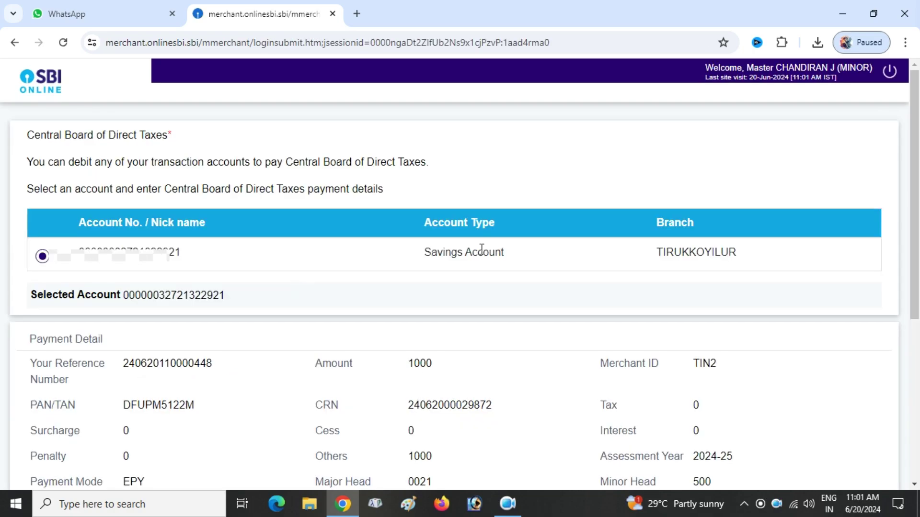
pyautogui.scroll(-2, 679, 271)
pyautogui.scroll(-1, 679, 271)
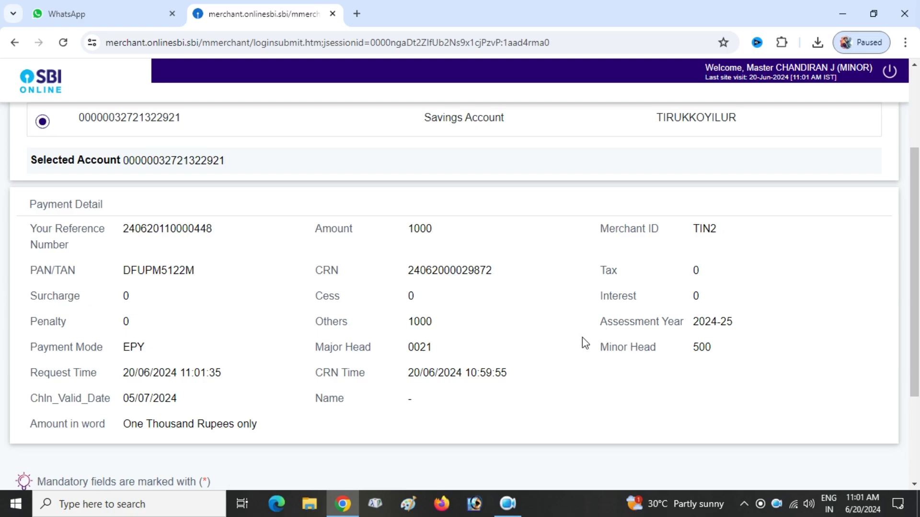
pyautogui.scroll(-3, 584, 343)
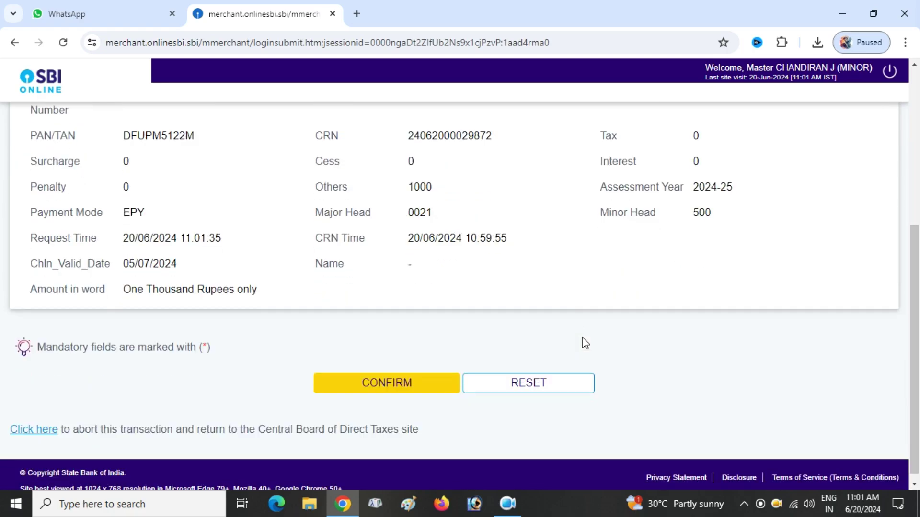
pyautogui.scroll(3, 582, 337)
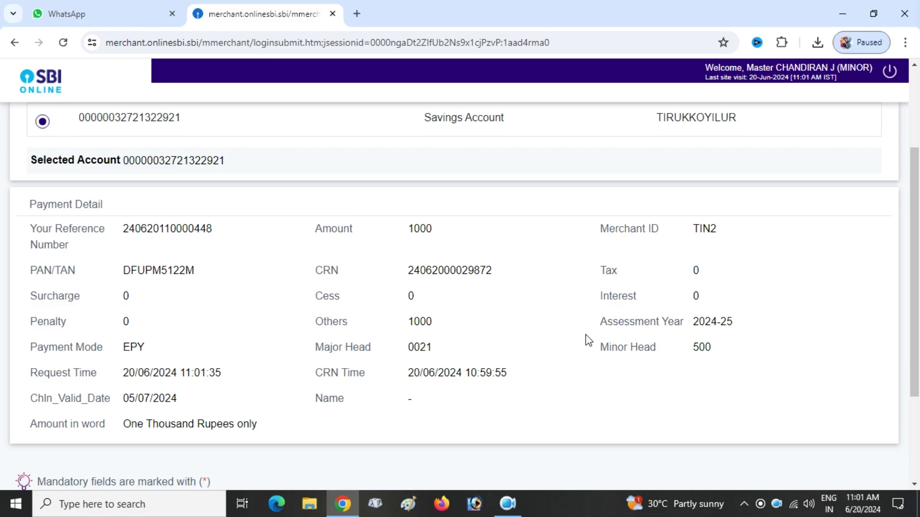
pyautogui.scroll(3, 586, 334)
pyautogui.scroll(-4, 585, 334)
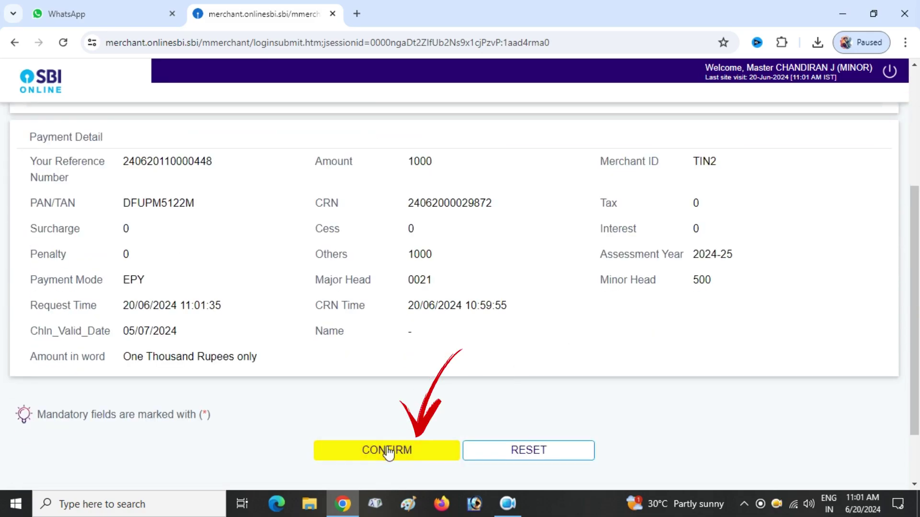
pyautogui.click(388, 451)
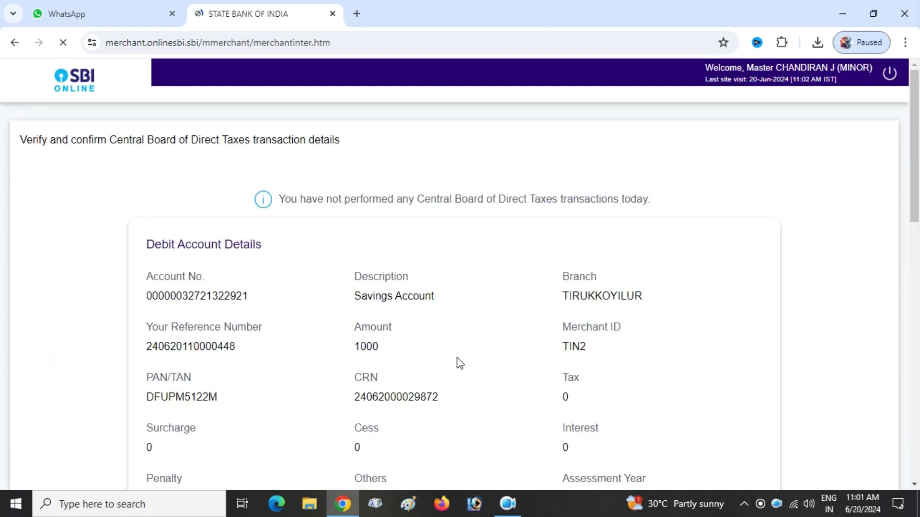
# Authorise the savings-account payment by entering the SMS high security password
pyautogui.scroll(-4, 464, 304)
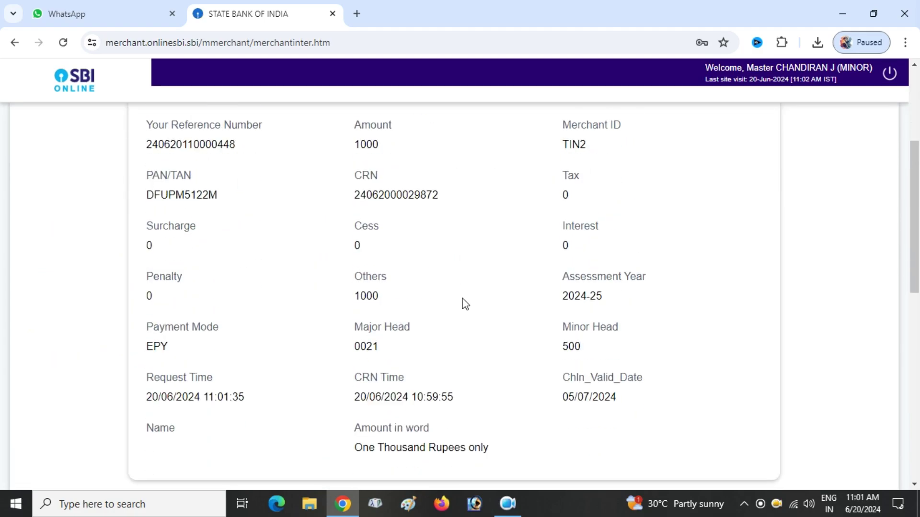
pyautogui.scroll(-3, 464, 304)
pyautogui.scroll(-4, 463, 304)
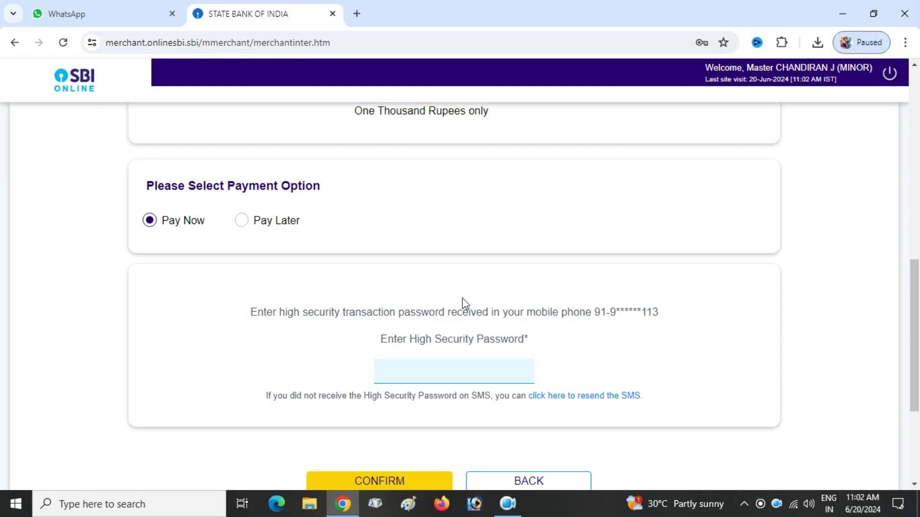
pyautogui.scroll(-1, 464, 303)
pyautogui.click(432, 310)
pyautogui.write('••')
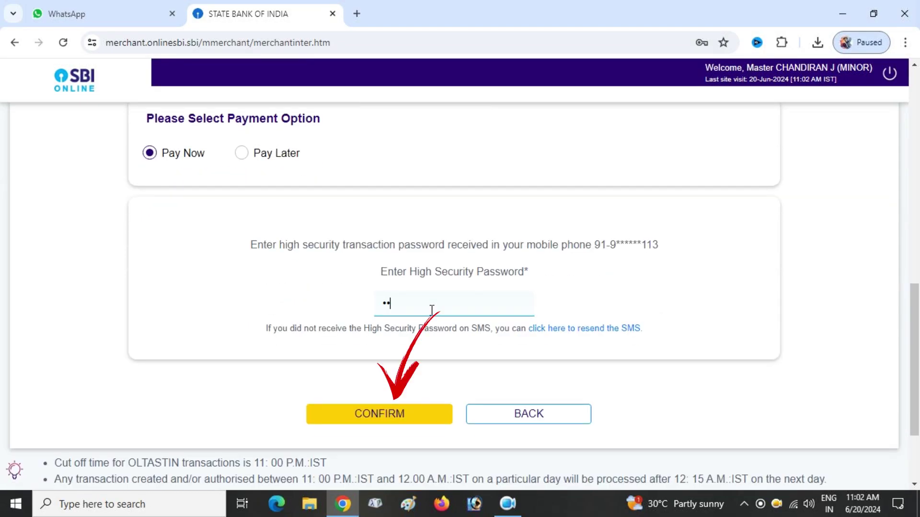
pyautogui.write('••••')
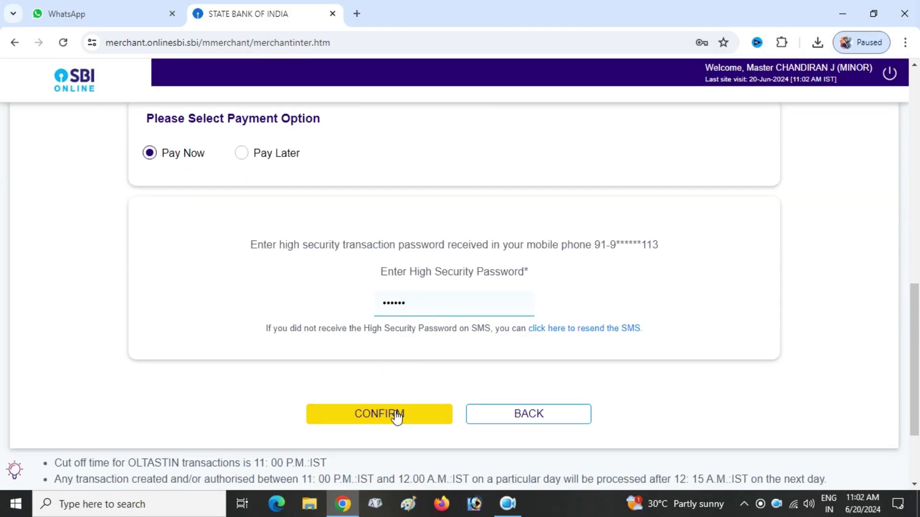
pyautogui.click(395, 413)
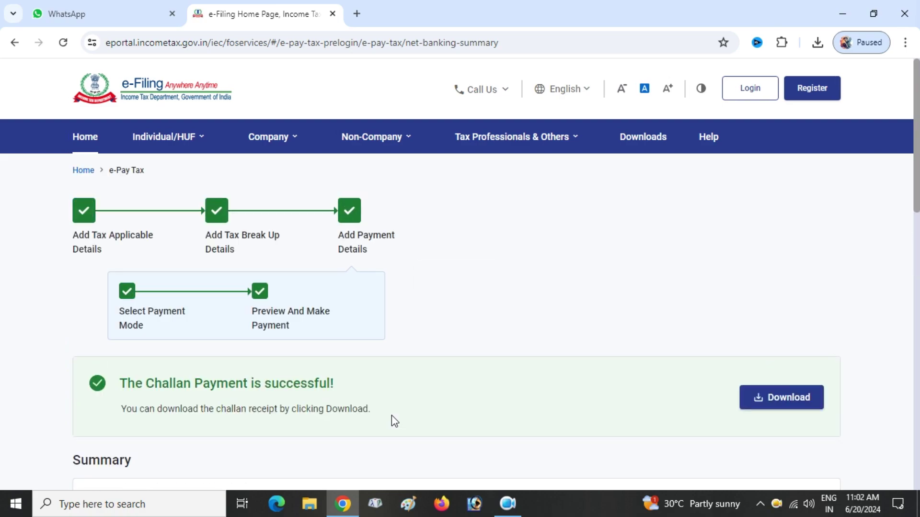
# Download the challan receipt PDF and open it from Chrome's downloads bubble
pyautogui.click(796, 397)
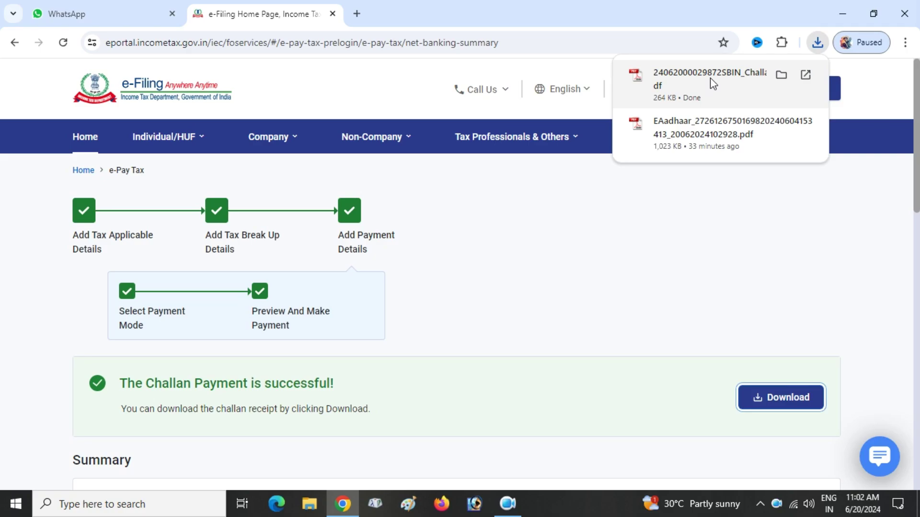
pyautogui.click(713, 84)
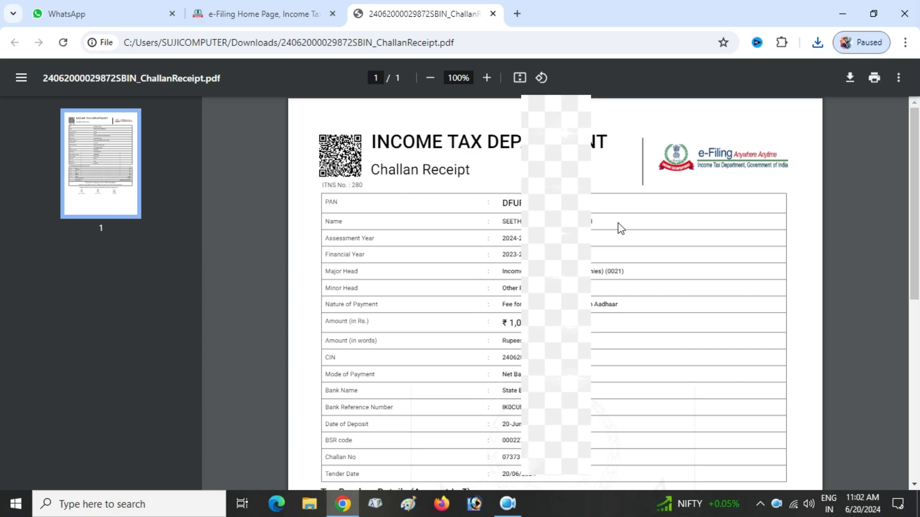
# Scroll the challan receipt to the tax breakup showing ₹1,000 under Others, then return to the e-Filing tab
pyautogui.scroll(-3, 621, 228)
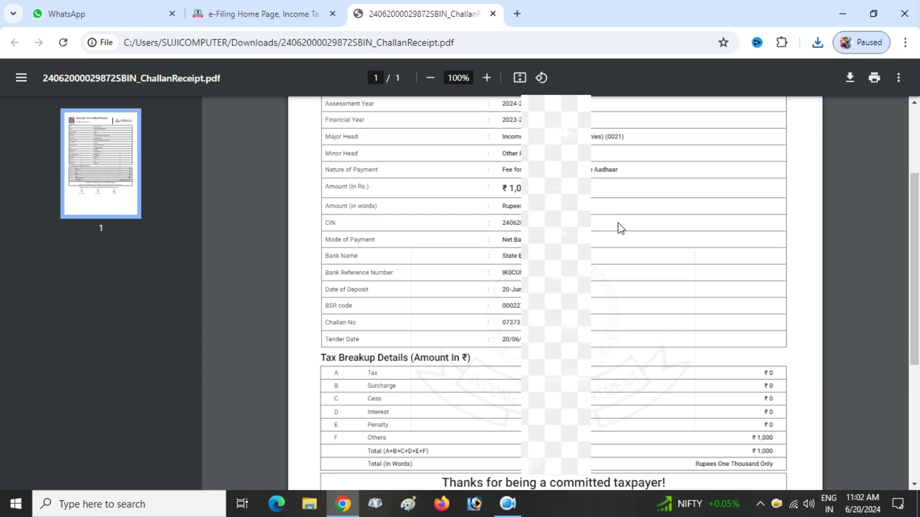
pyautogui.scroll(-3, 621, 229)
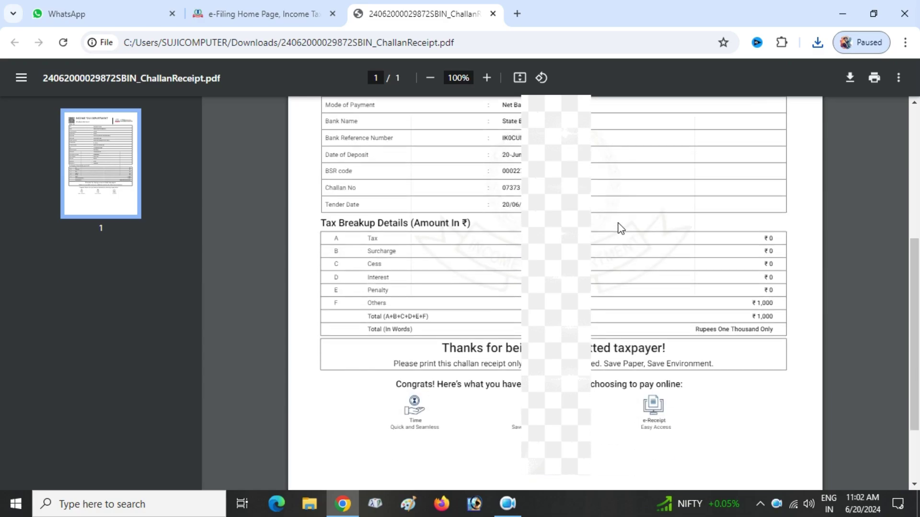
pyautogui.scroll(6, 621, 229)
pyautogui.click(252, 12)
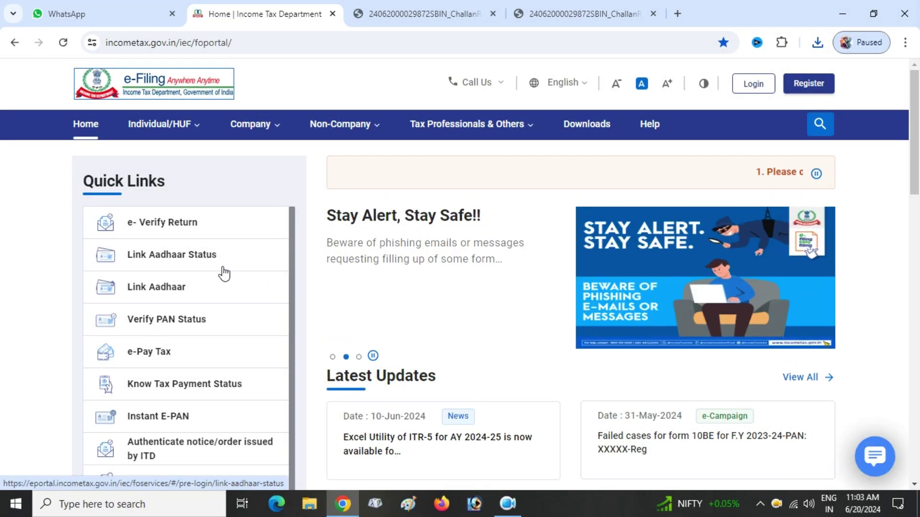
# Enter the PAN and Aadhaar number under Link Aadhaar Status and view the result: not linked
pyautogui.click(185, 263)
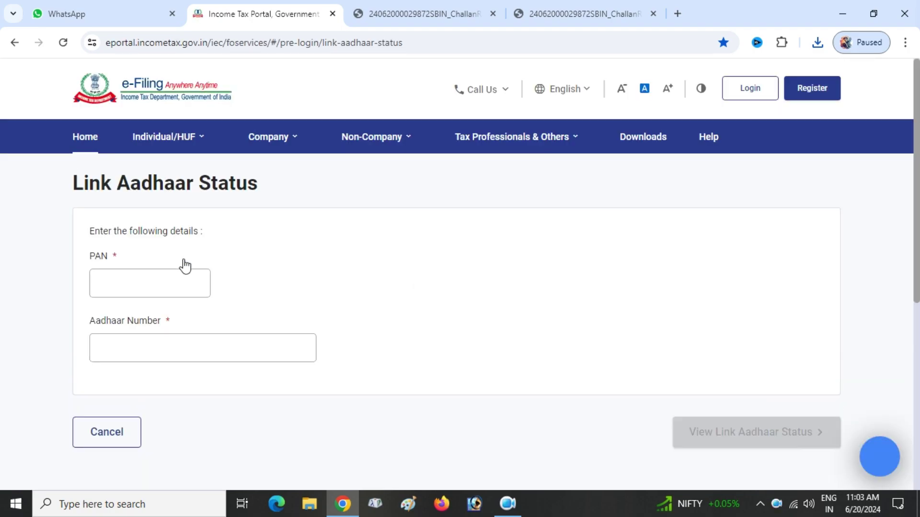
pyautogui.scroll(-1, 405, 251)
pyautogui.click(164, 242)
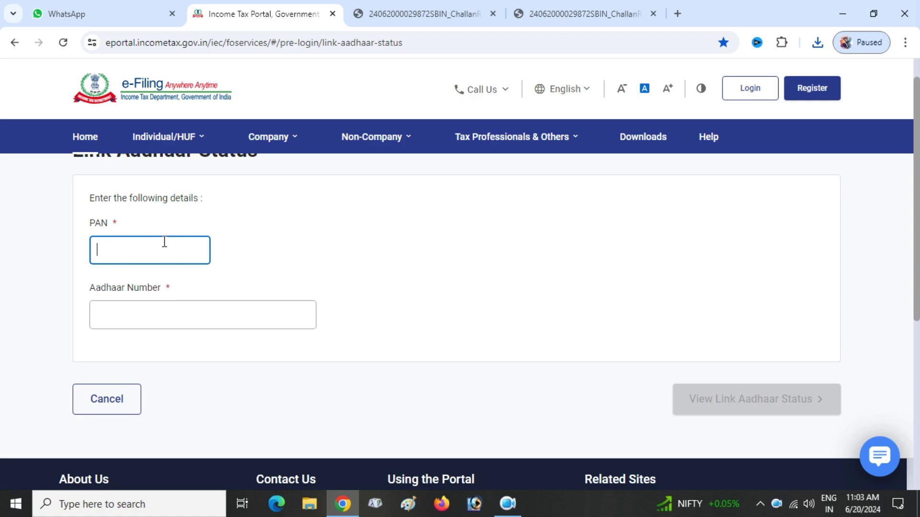
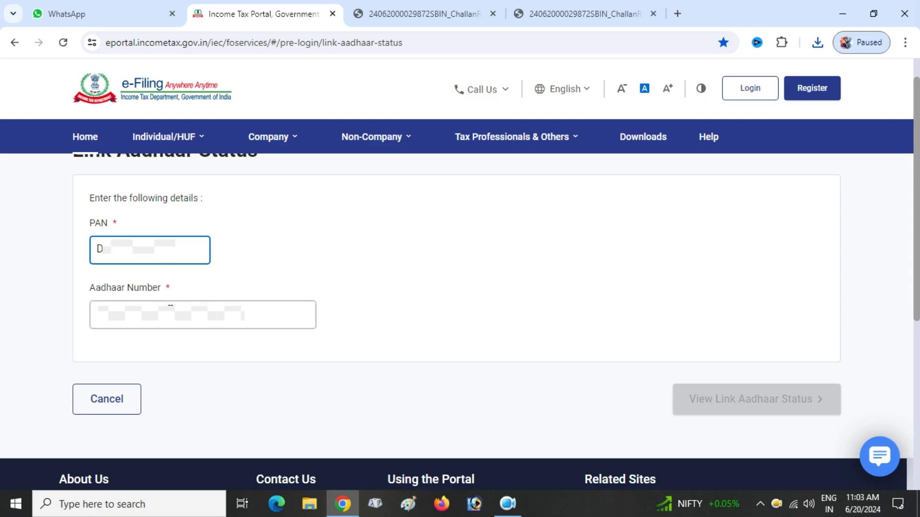
pyautogui.click(171, 306)
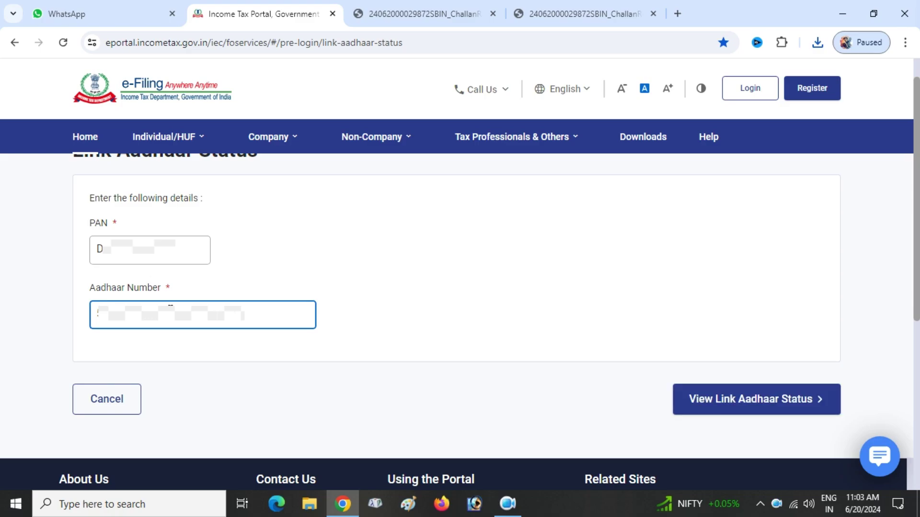
pyautogui.click(713, 405)
pyautogui.click(713, 405)
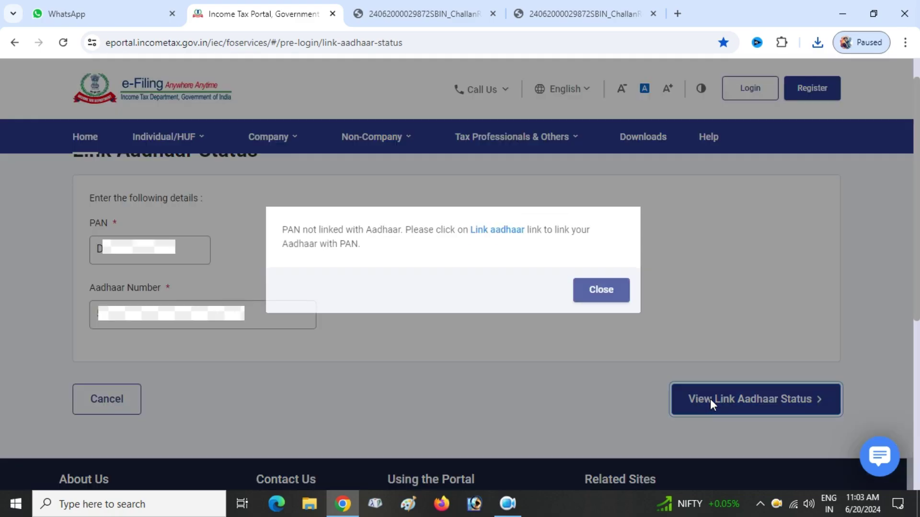